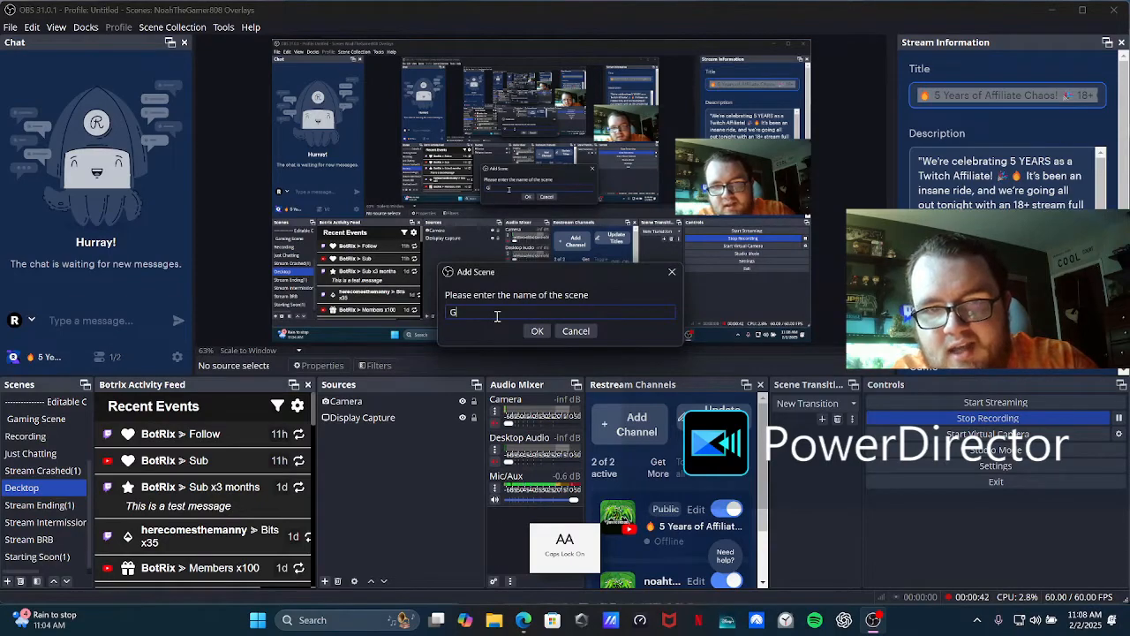
Name the new scene Gaming and add a browser source called Alert Box 1 to it.
text(ing)
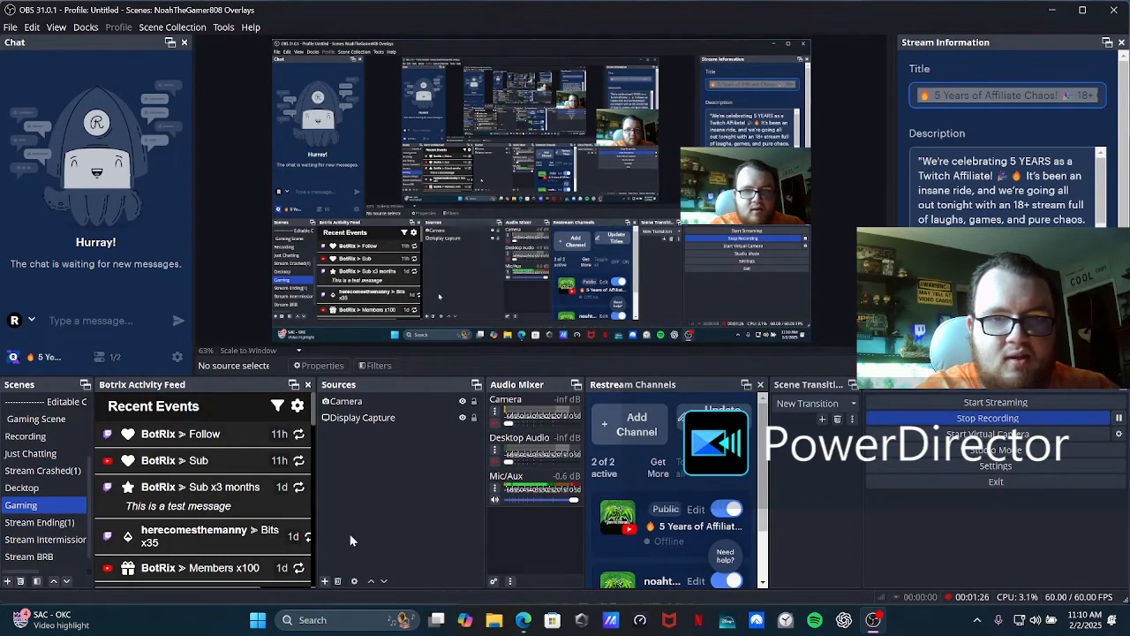
click(325, 582)
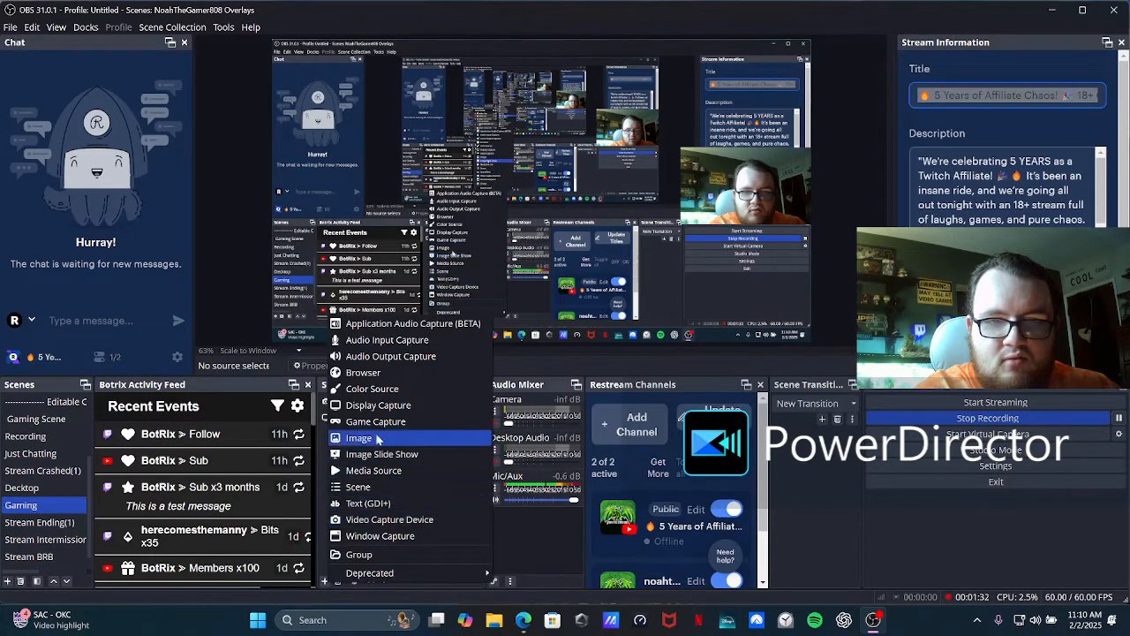
click(370, 374)
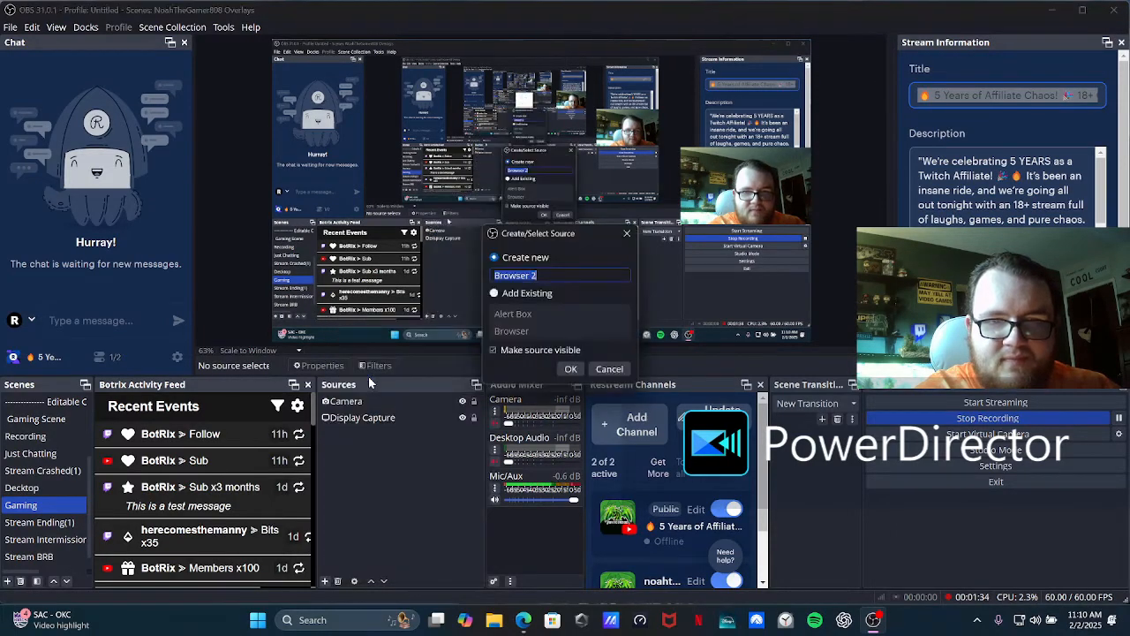
key(BackSpace)
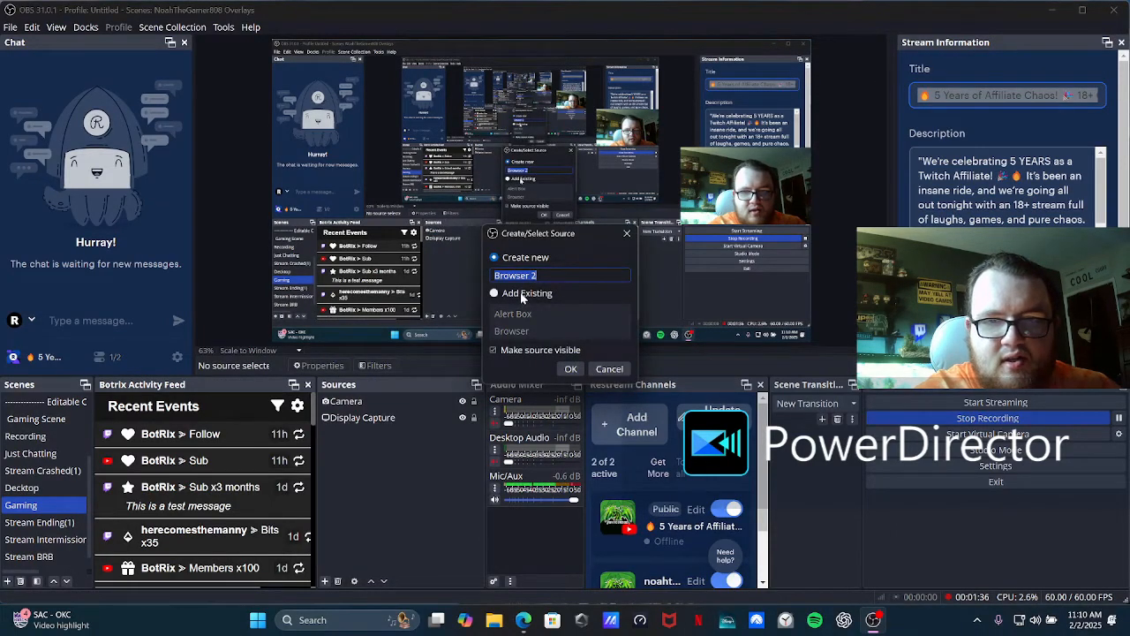
text(Al)
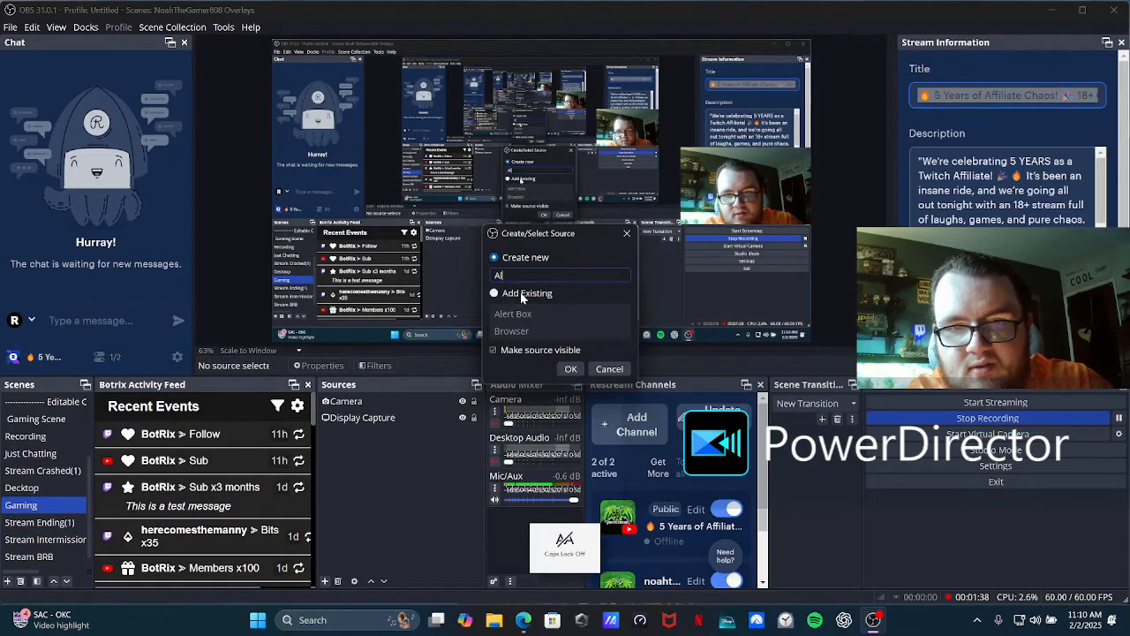
text(ert)
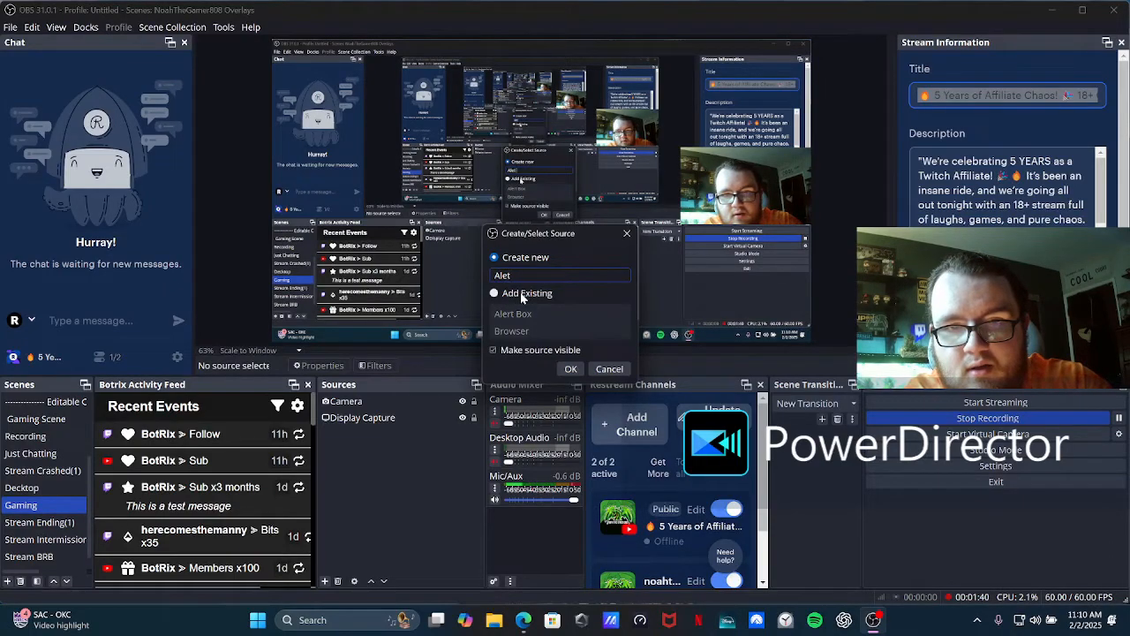
text( Bo)
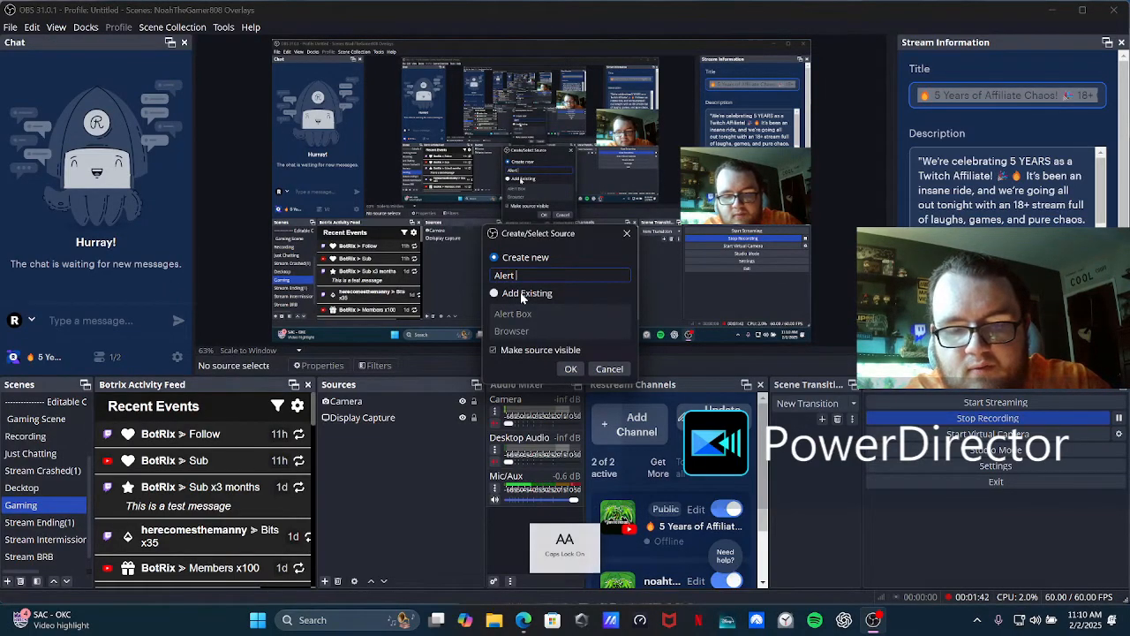
text(x 1)
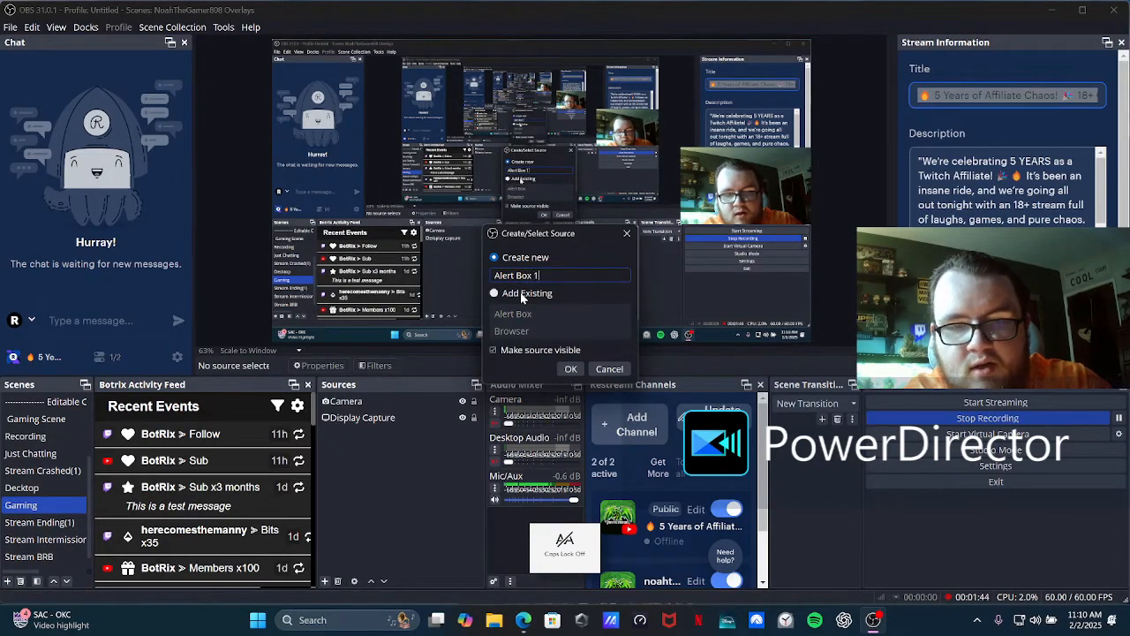
click(572, 368)
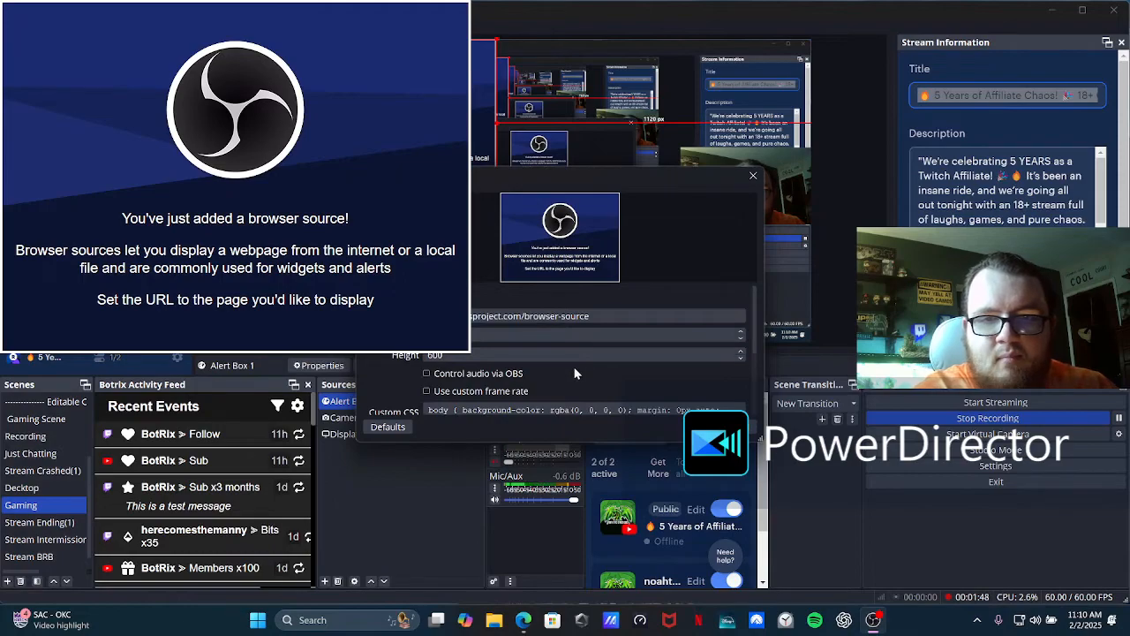
Switch to the Streamlabs Alert Box page in Edge, copy its widget URL and return to the OBS source properties.
click(522, 621)
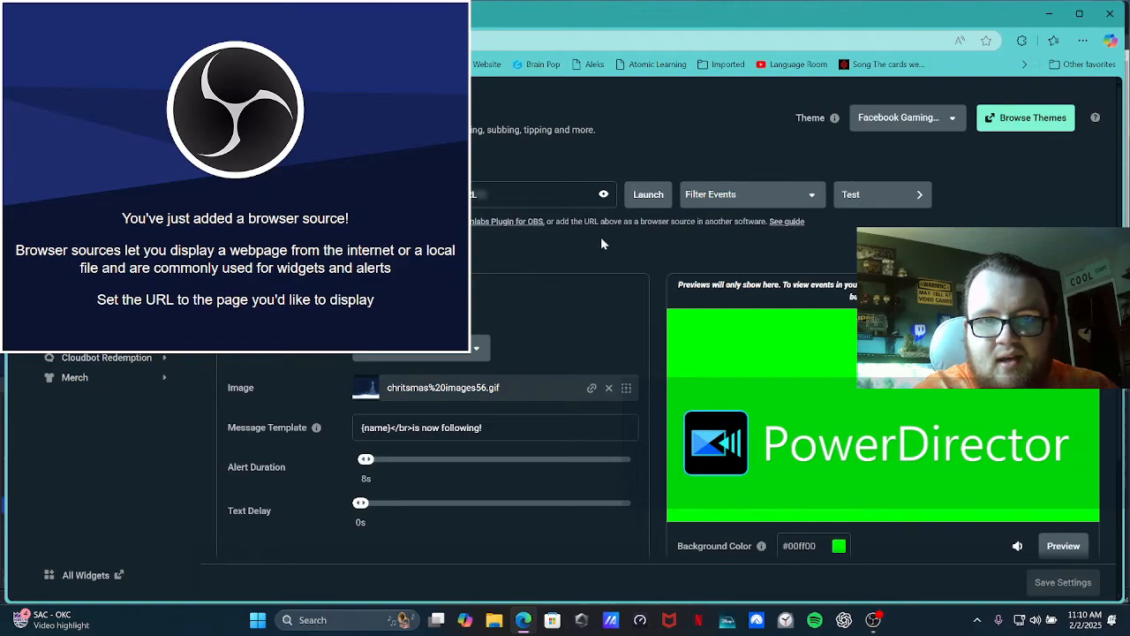
click(441, 194)
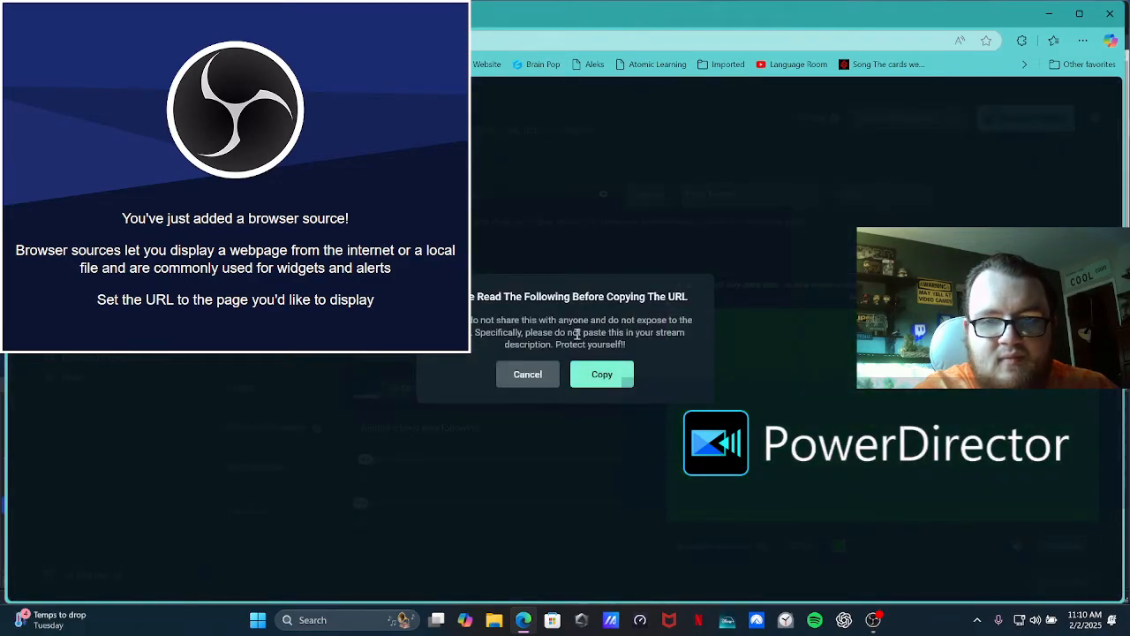
click(528, 375)
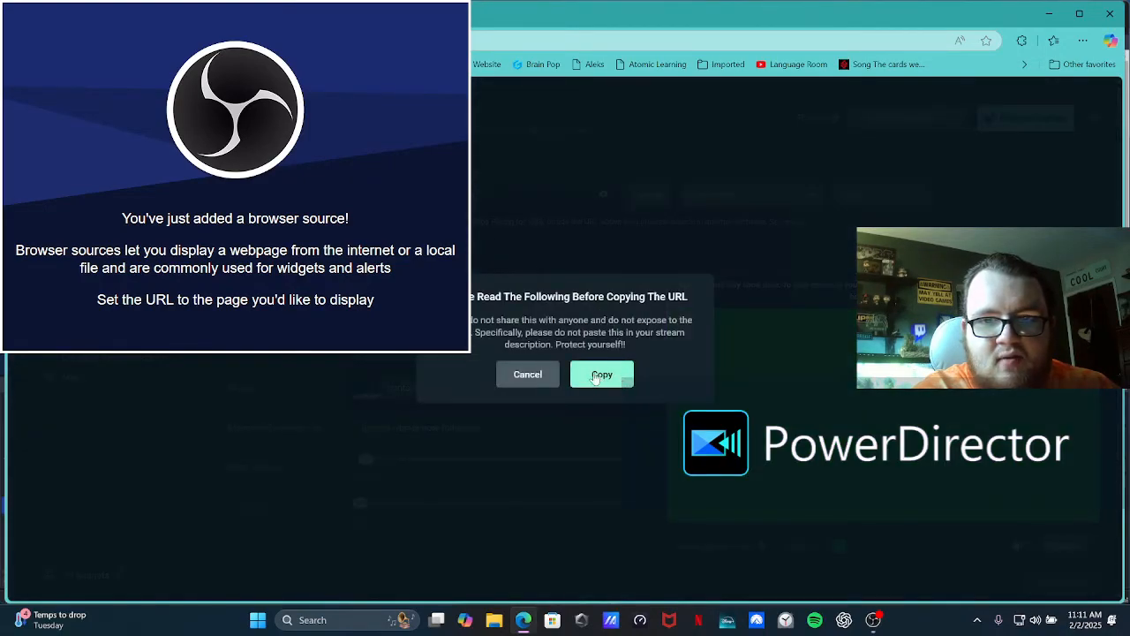
click(610, 380)
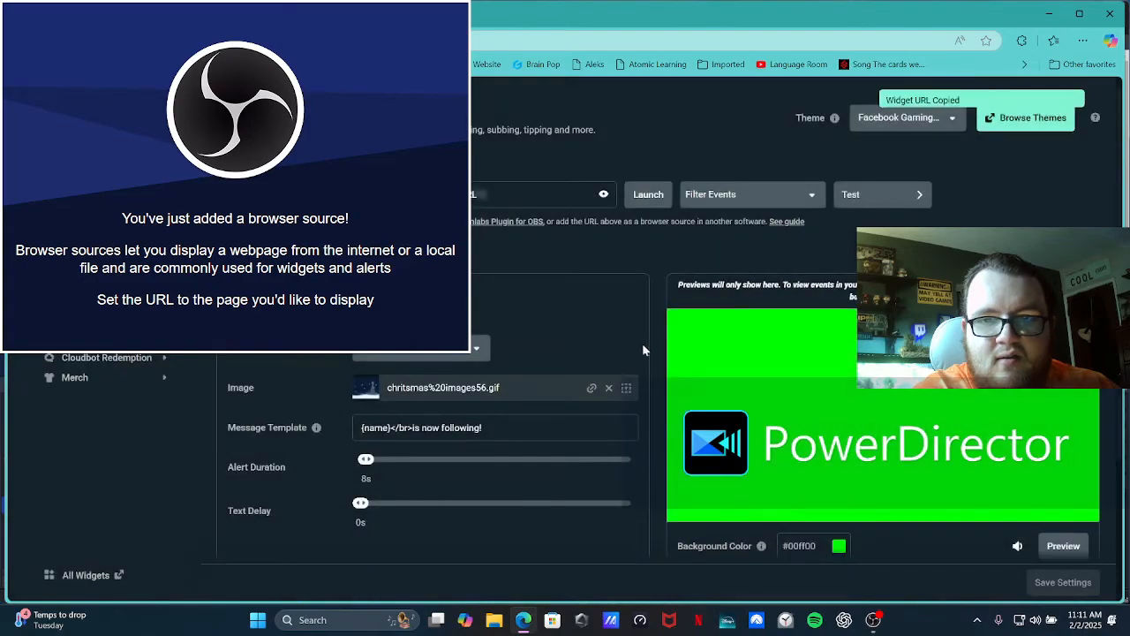
click(1050, 13)
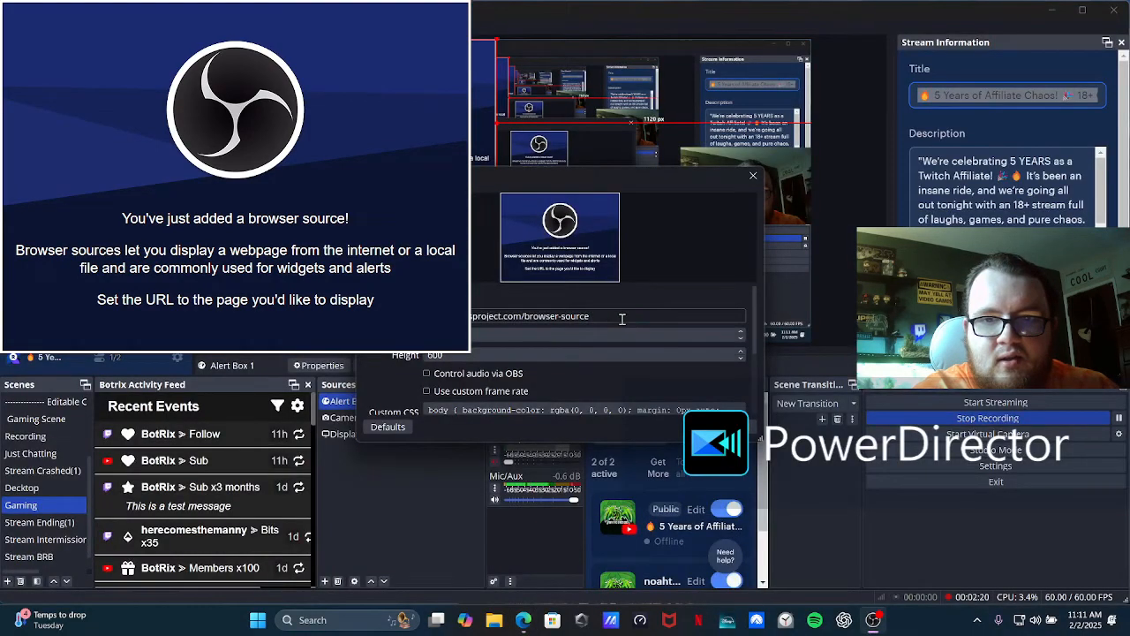
Replace the browser source's default URL with the copied Streamlabs widget URL.
key(BackSpace)
key(BackSpace)
key(BackSpace)
key(BackSpace)
key(BackSpace)
key(BackSpace)
key(BackSpace)
key(BackSpace)
key(BackSpace)
key(BackSpace)
key(BackSpace)
key(BackSpace)
key(BackSpace)
key(BackSpace)
key(BackSpace)
key(BackSpace)
key(BackSpace)
key(BackSpace)
key(BackSpace)
key(BackSpace)
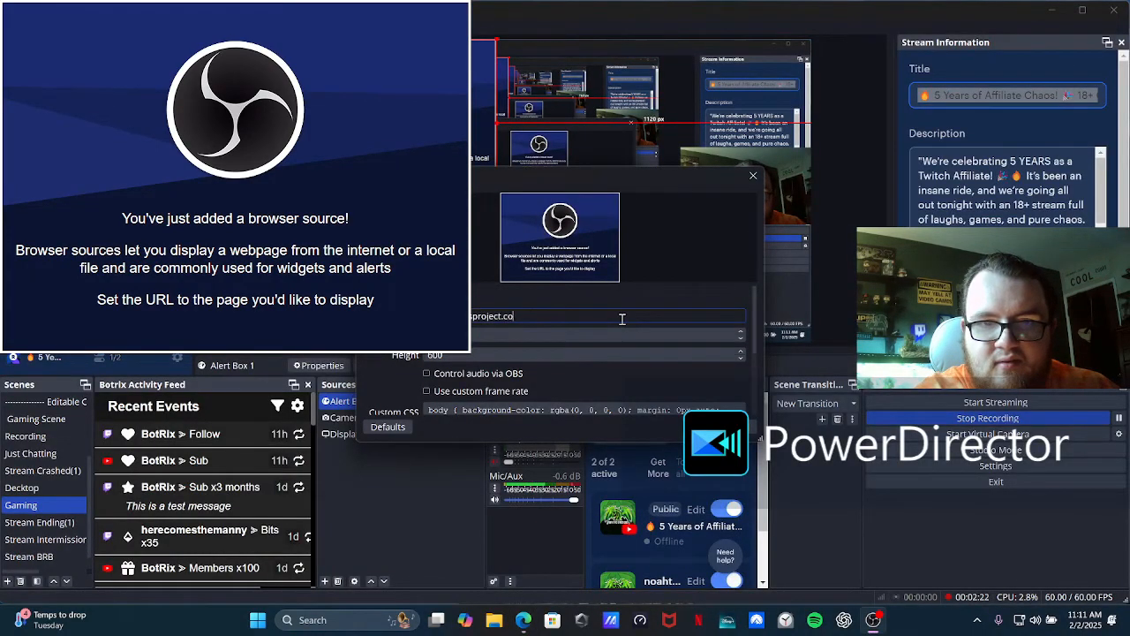
right_click(580, 318)
click(601, 392)
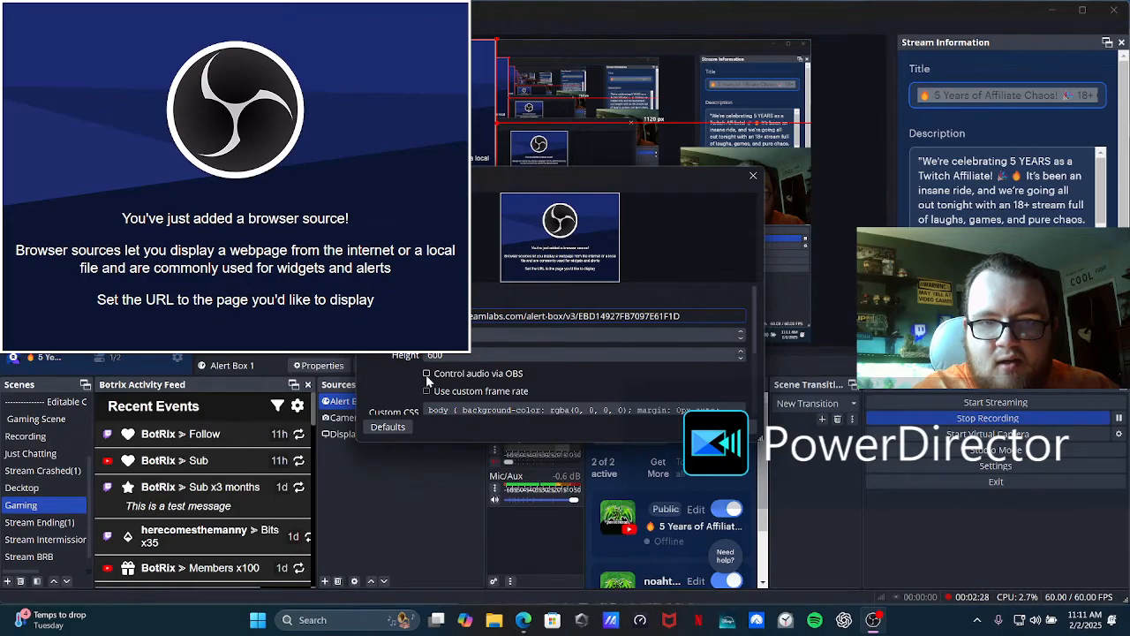
Enable Control audio via OBS for the browser source and accept its properties.
scroll(411, 371, down, 3)
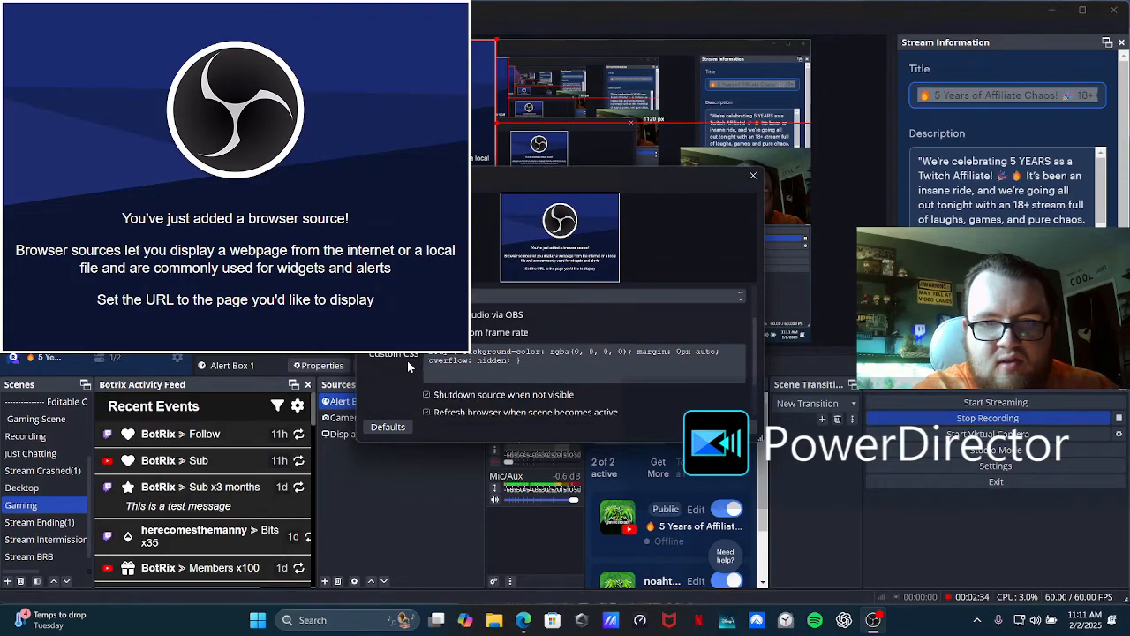
scroll(407, 360, up, 3)
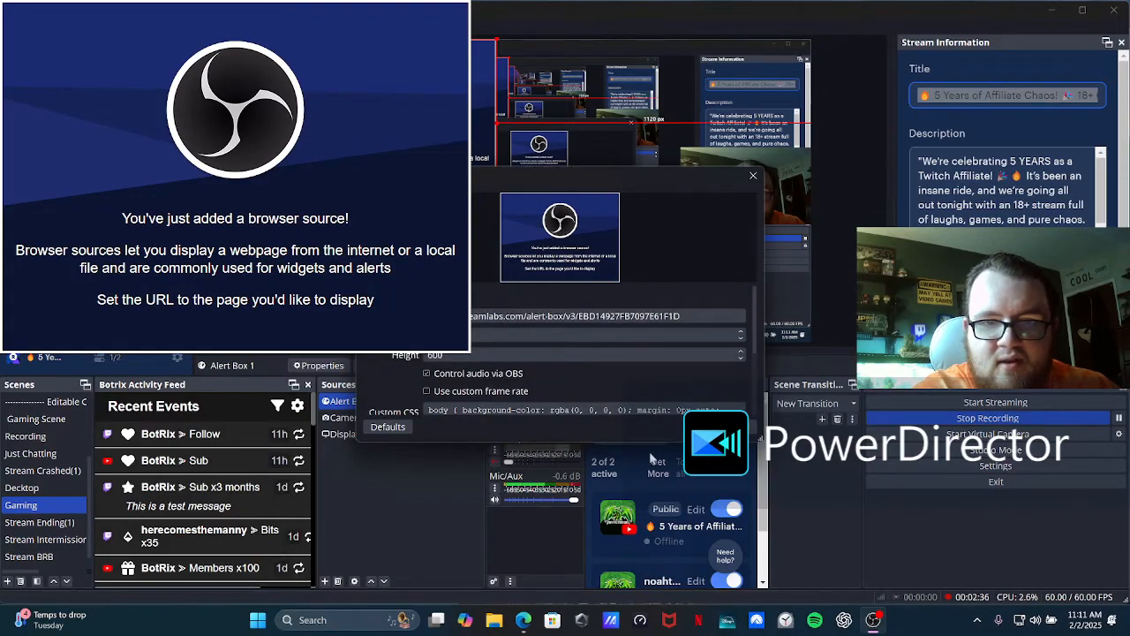
click(697, 426)
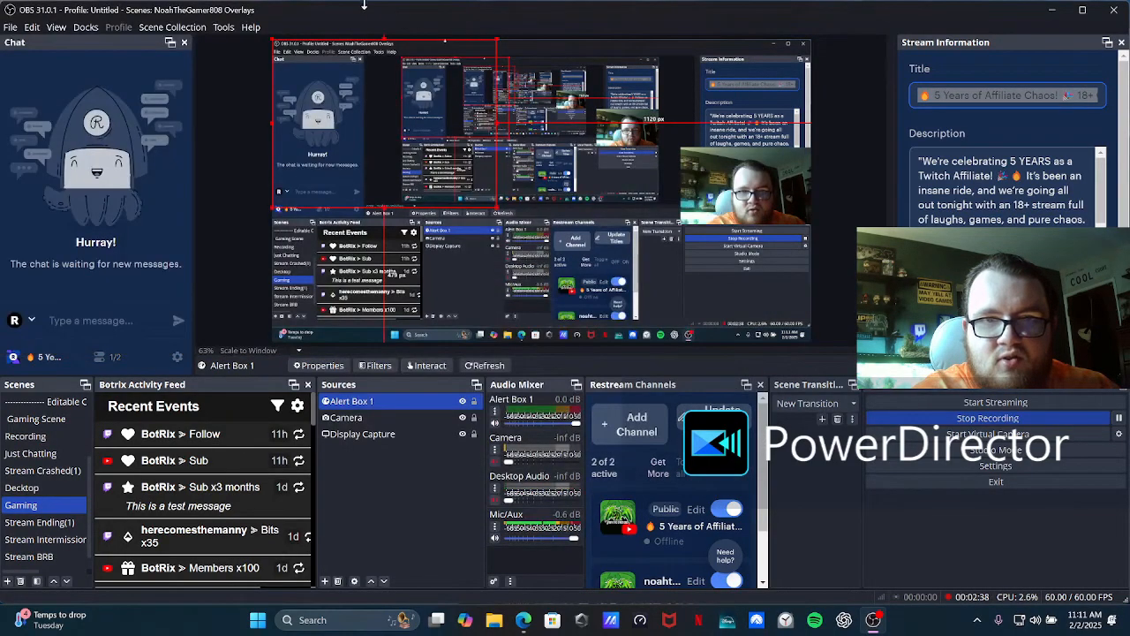
Shrink the Alert Box 1 source and place it in the upper middle of the preview canvas.
drag(497, 39, 409, 105)
drag(369, 159, 554, 157)
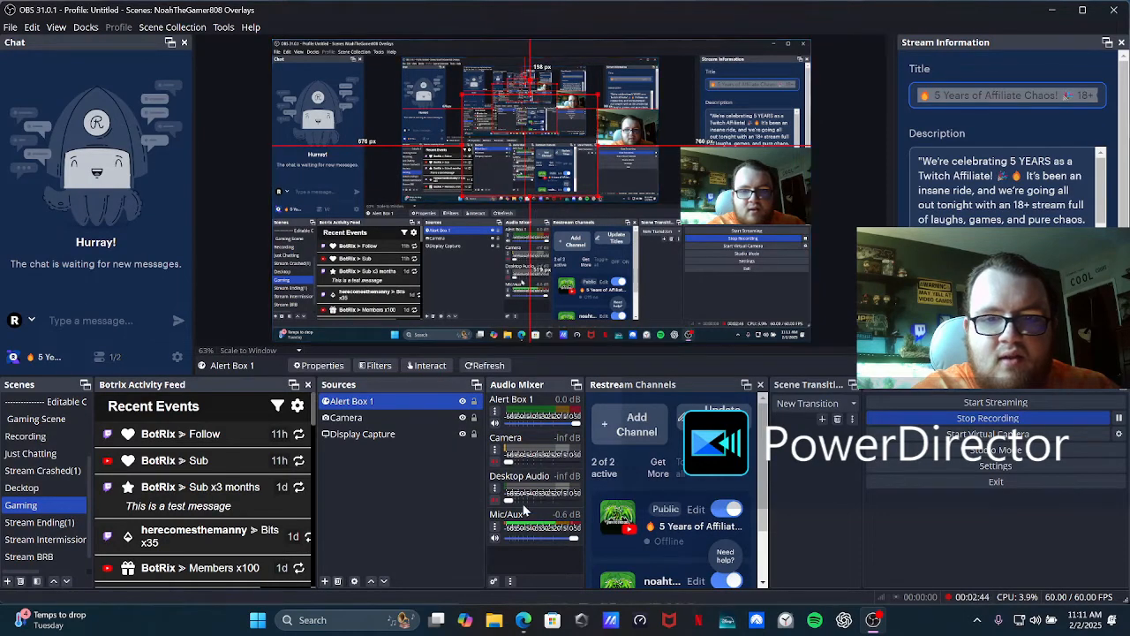
click(495, 416)
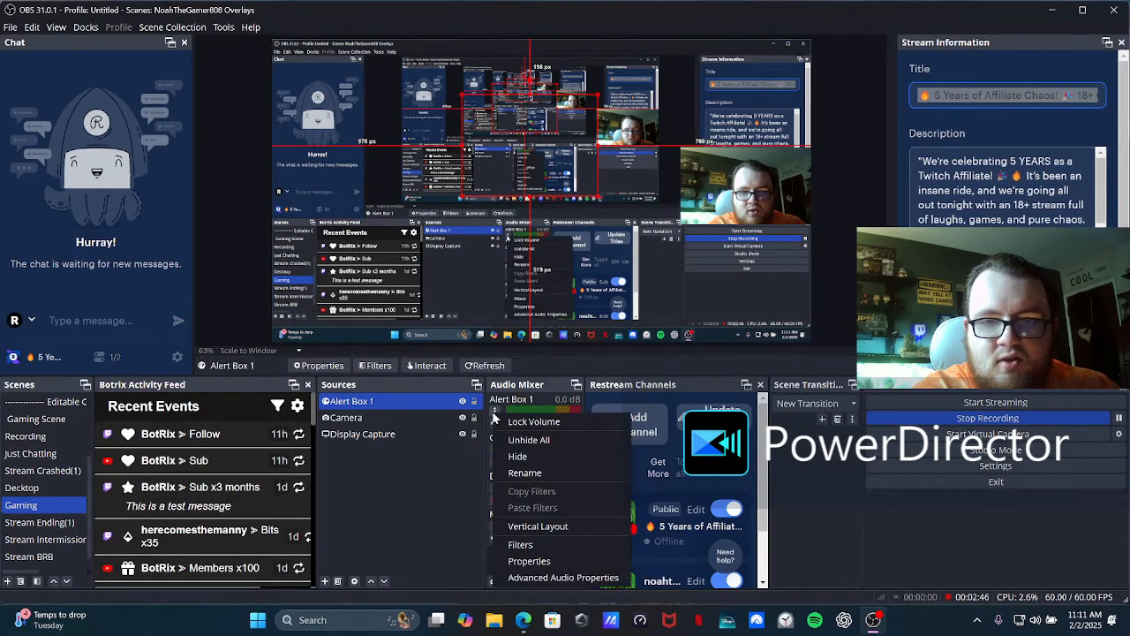
click(517, 556)
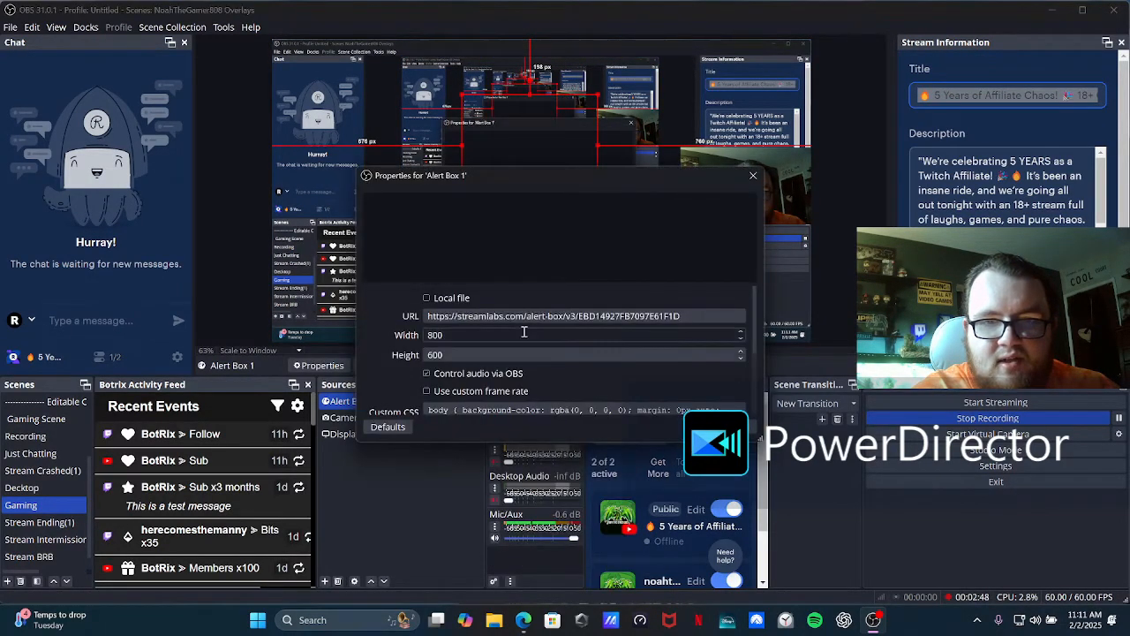
click(700, 428)
Set Alert Box 1's audio monitoring to Monitor and Output and lower its volume to about -25.2 dB.
click(493, 415)
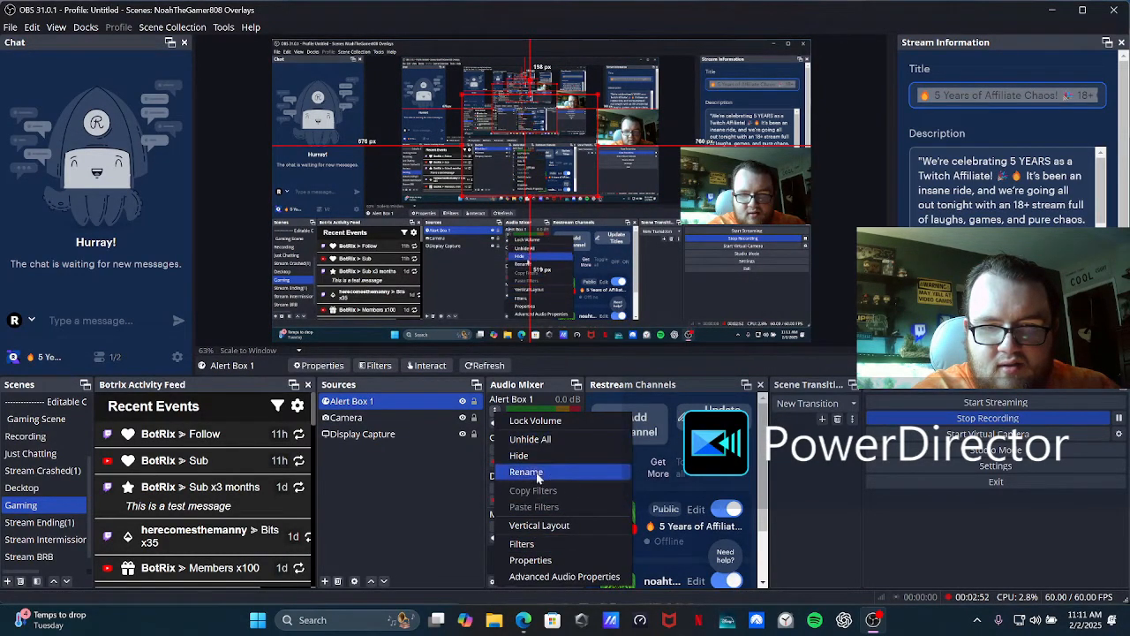
click(522, 578)
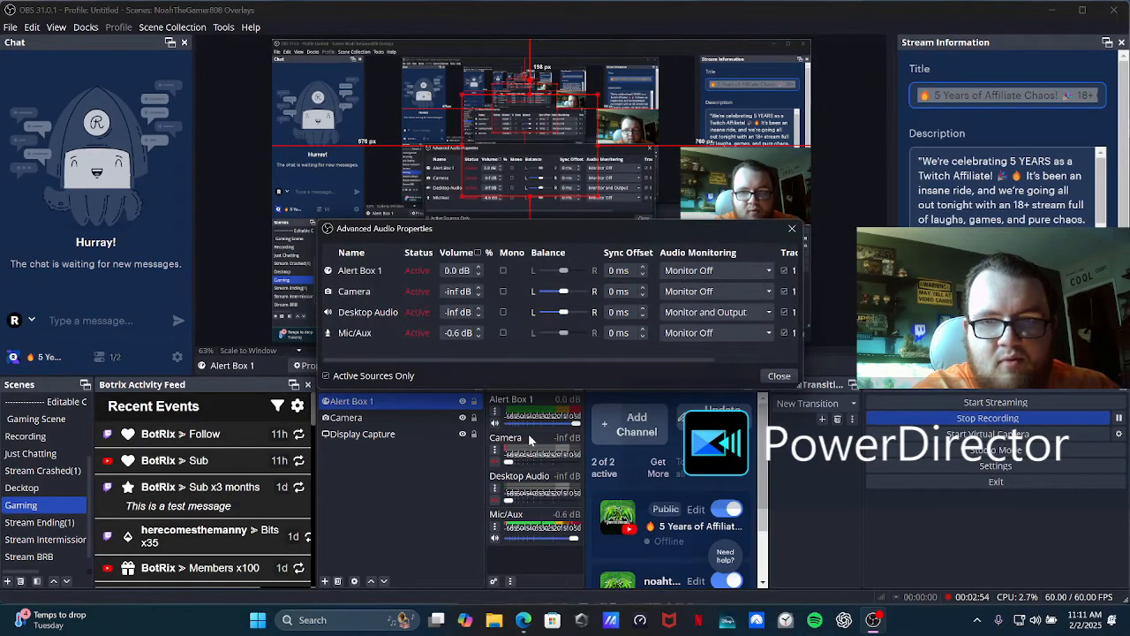
click(695, 272)
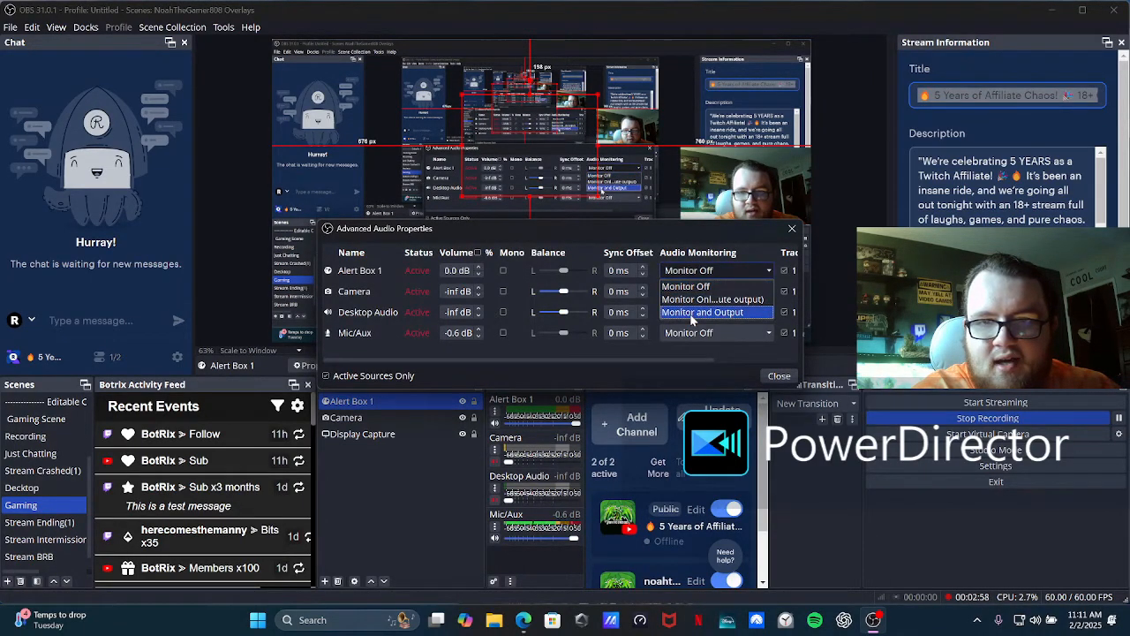
click(702, 312)
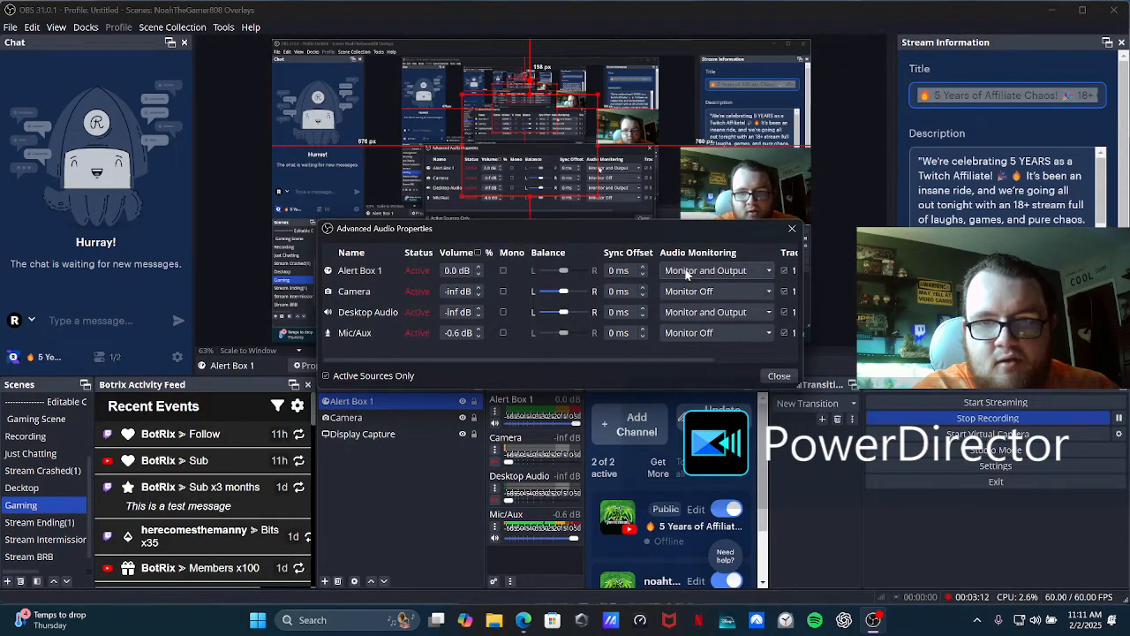
click(777, 376)
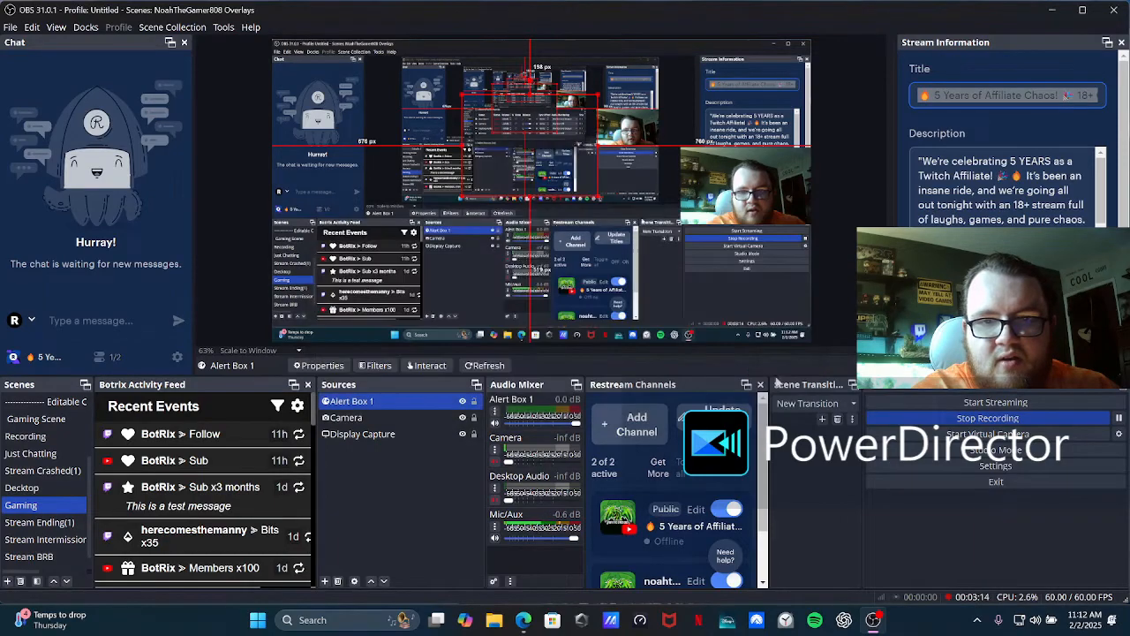
drag(578, 427, 529, 424)
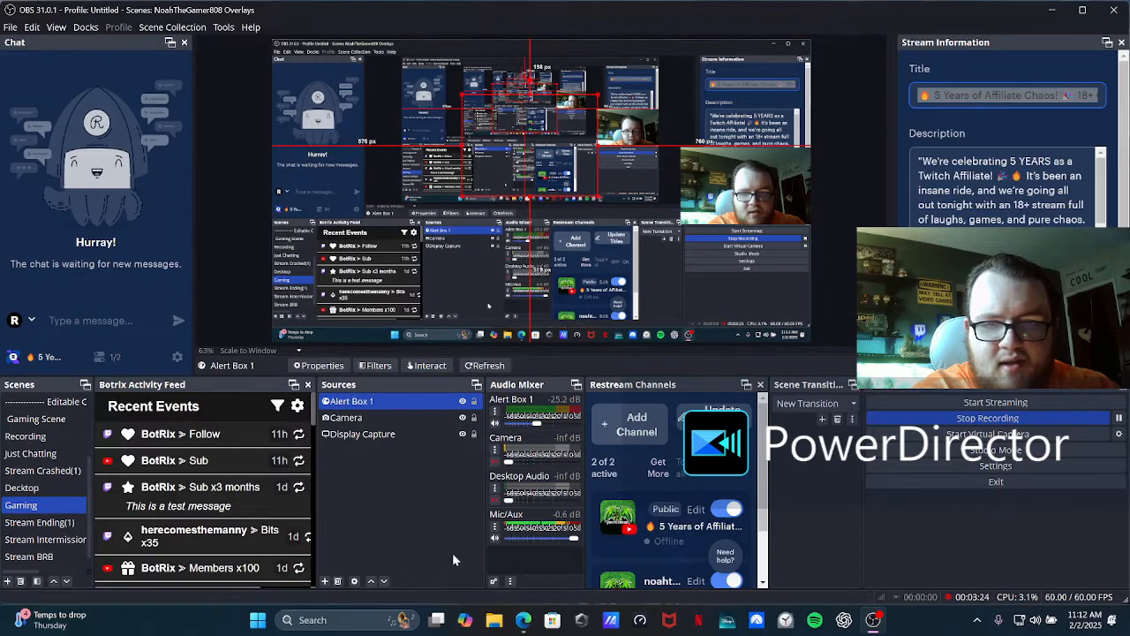
Trigger a Twitch test alert from the Streamlabs Alert Box page in Edge and check it in the OBS preview.
click(525, 619)
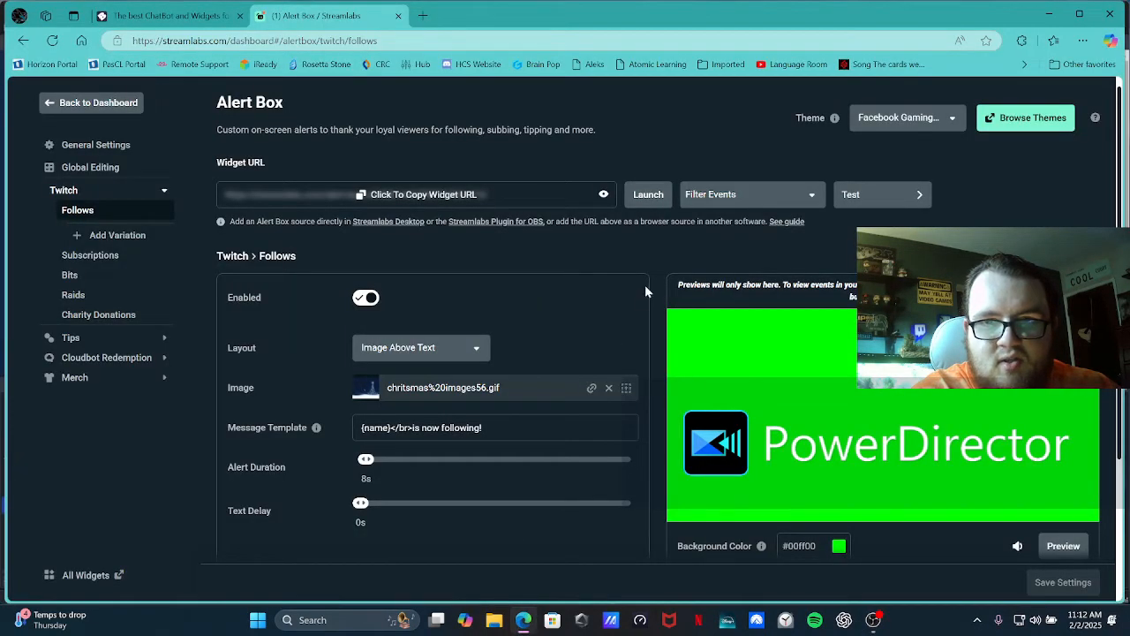
click(867, 199)
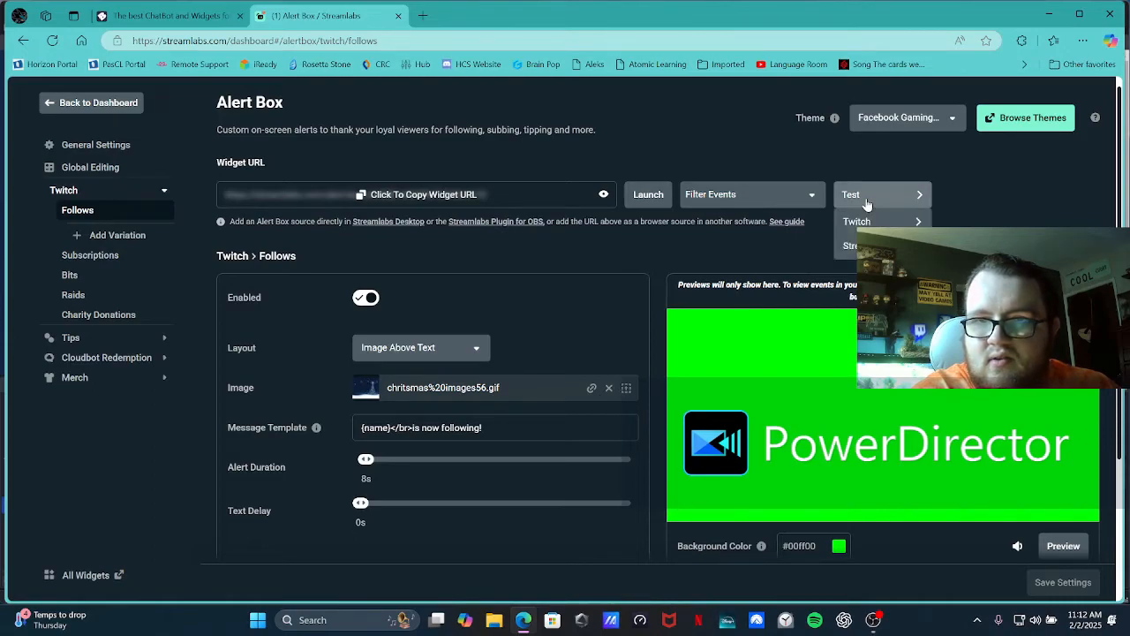
mouse_move(868, 221)
click(978, 223)
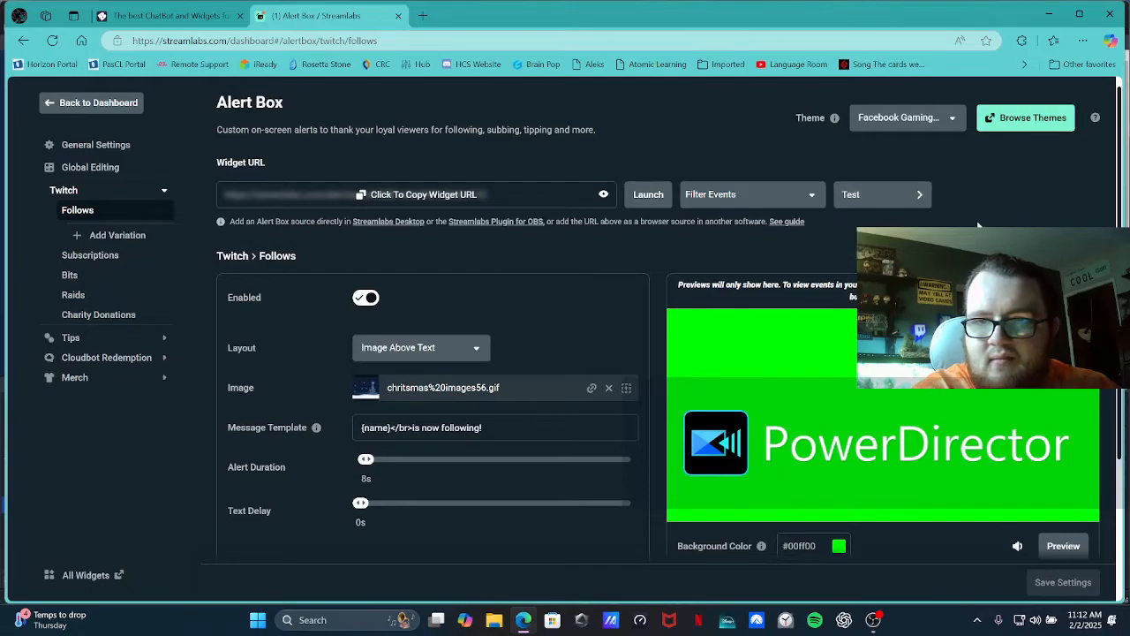
click(874, 620)
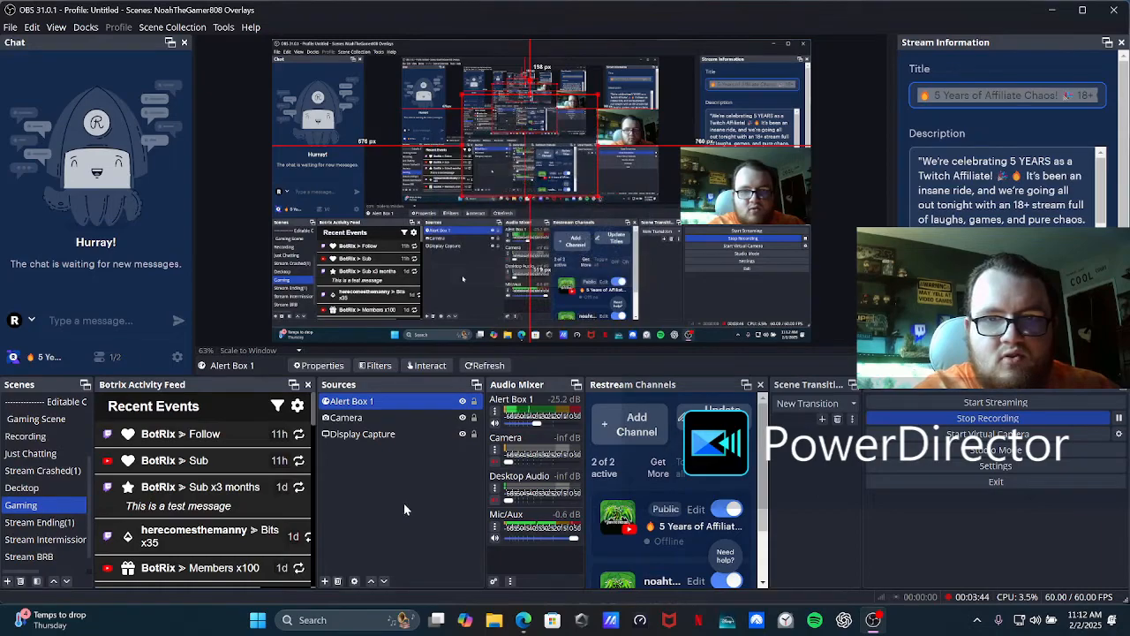
click(523, 619)
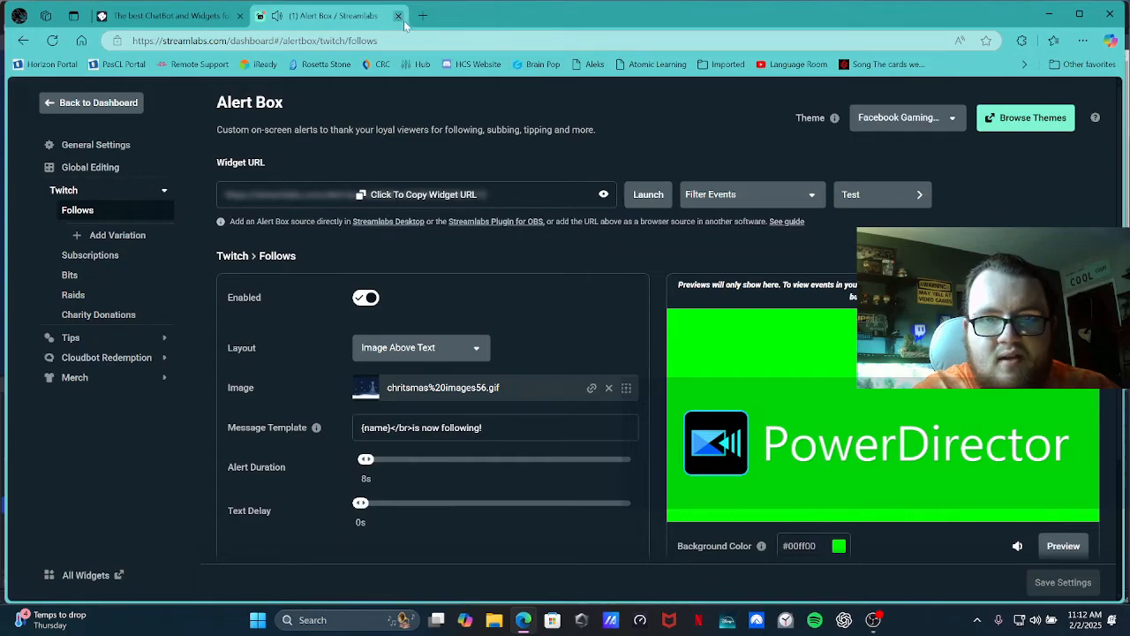
click(872, 619)
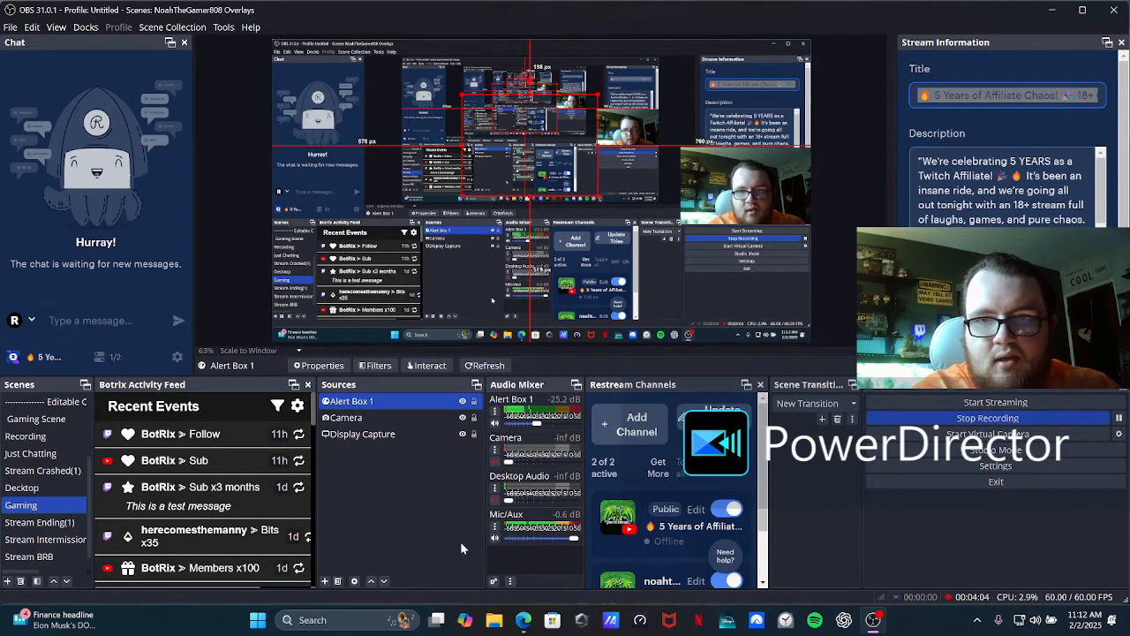
click(523, 621)
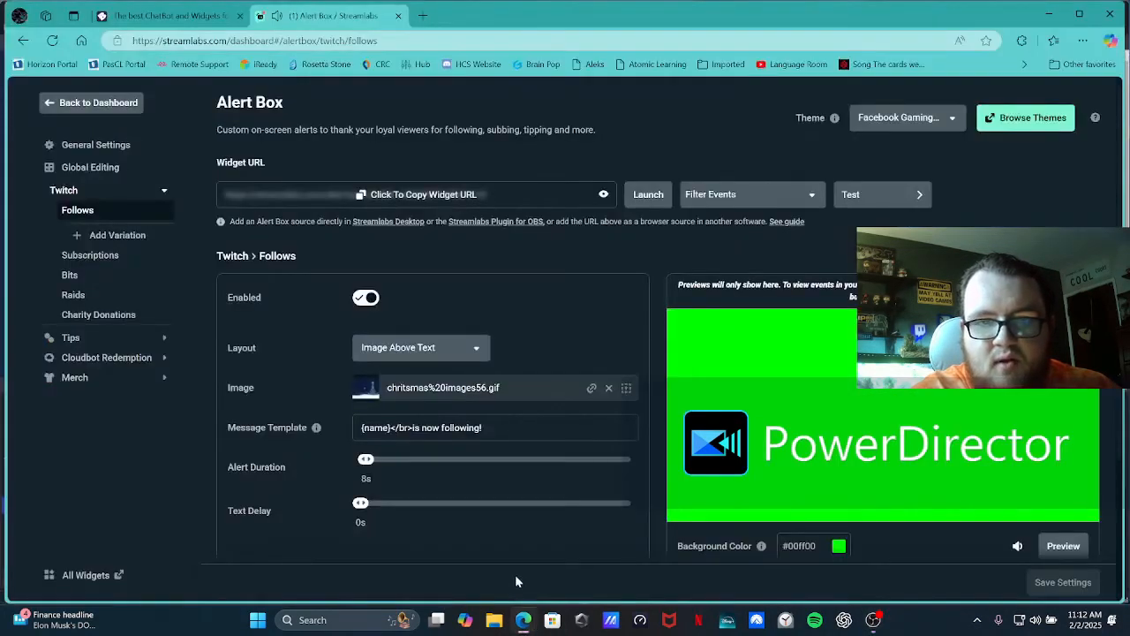
Copy the Twitch alerts widget URL from the BotRix page in Edge and return to OBS.
click(151, 18)
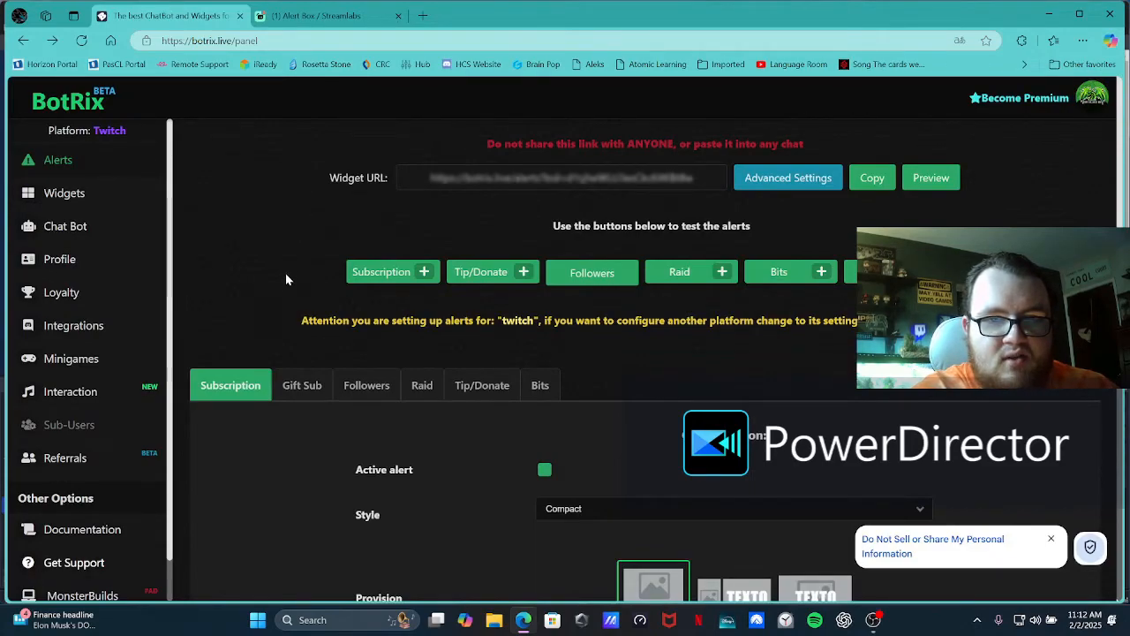
click(874, 182)
click(1049, 13)
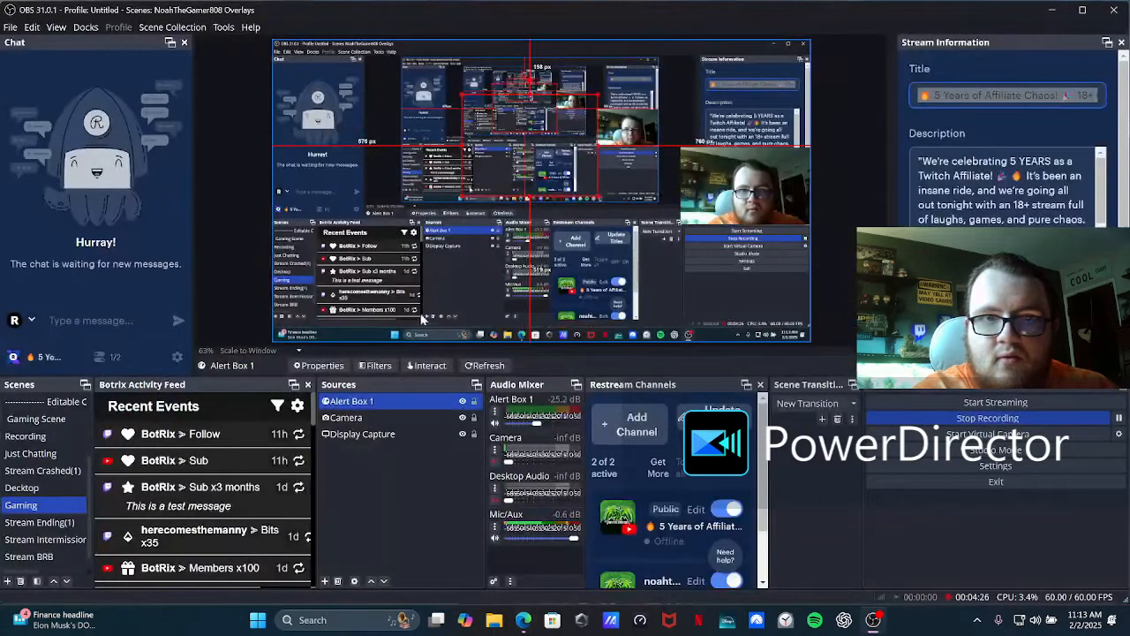
Add a new Browser source named "Alert Box 2" to the Gaming scene.
click(325, 581)
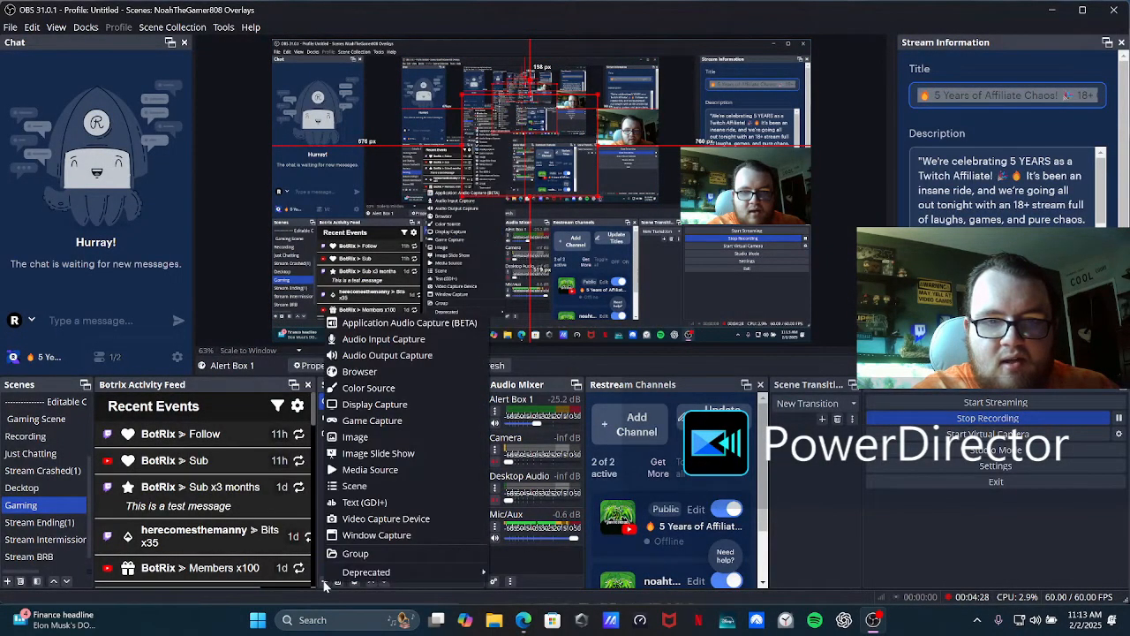
click(367, 376)
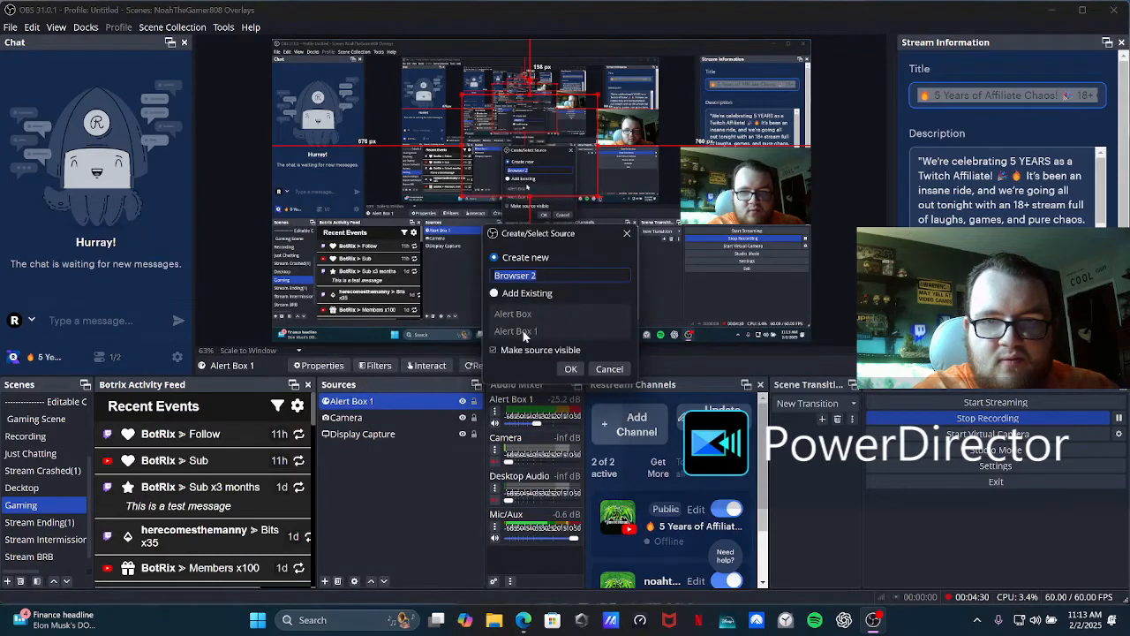
key(BackSpace)
key(Caps_Lock)
key(Caps_Lock)
key(Caps_Lock)
text(A)
key(Caps_Lock)
key(Caps_Lock)
text(L)
key(BackSpace)
key(Caps_Lock)
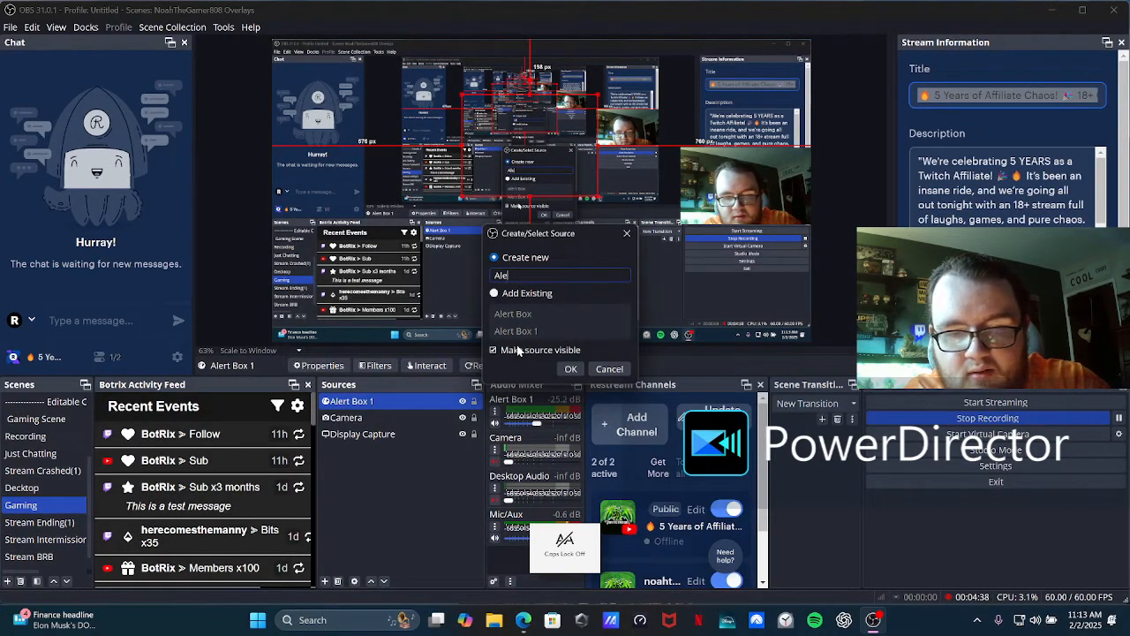
text(lert)
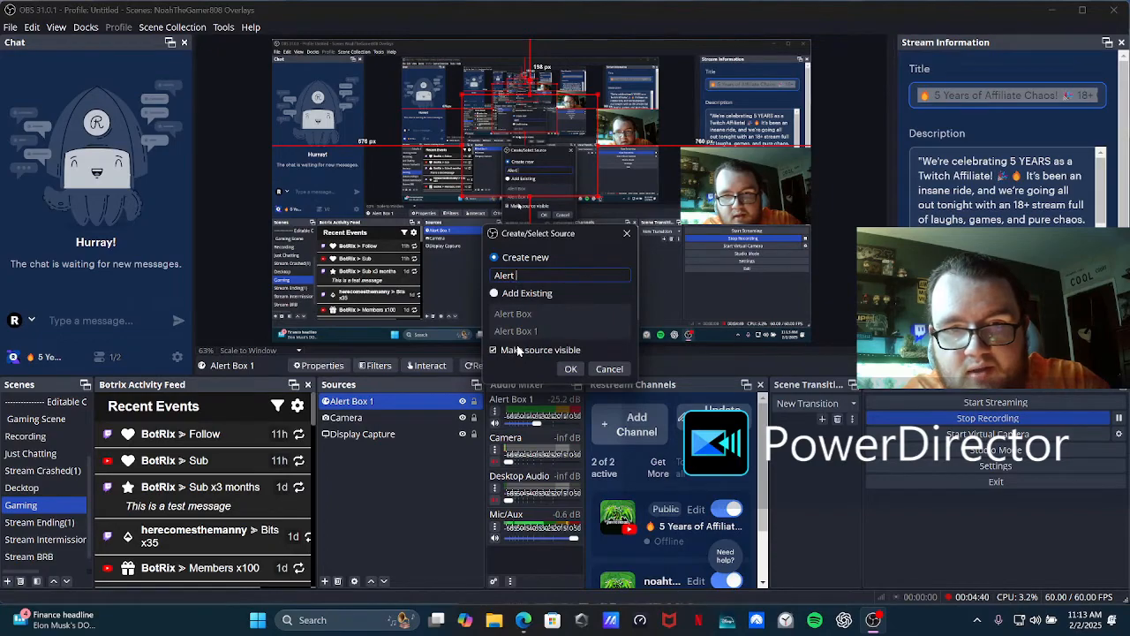
key(Caps_Lock)
text(B)
key(Caps_Lock)
text(ox 2)
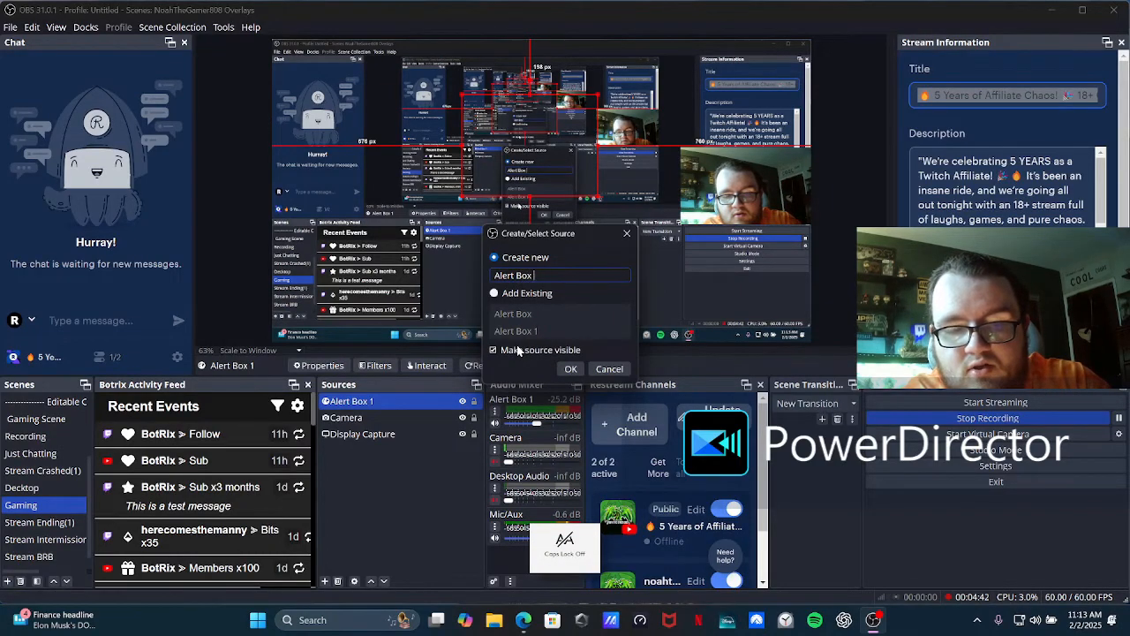
click(566, 366)
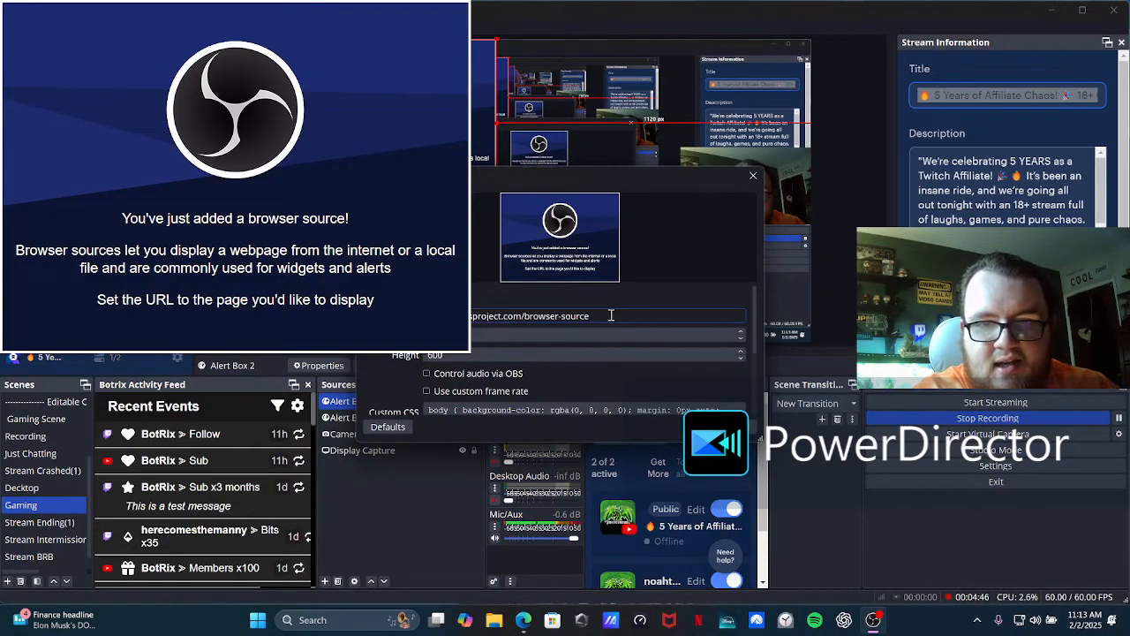
Replace the default URL of the new browser source with the copied BotRix widget URL.
key(BackSpace)
key(BackSpace)
key(BackSpace)
key(BackSpace)
key(BackSpace)
key(BackSpace)
key(BackSpace)
key(BackSpace)
key(BackSpace)
key(BackSpace)
key(BackSpace)
key(BackSpace)
key(BackSpace)
key(BackSpace)
key(BackSpace)
key(BackSpace)
key(BackSpace)
key(BackSpace)
key(BackSpace)
key(BackSpace)
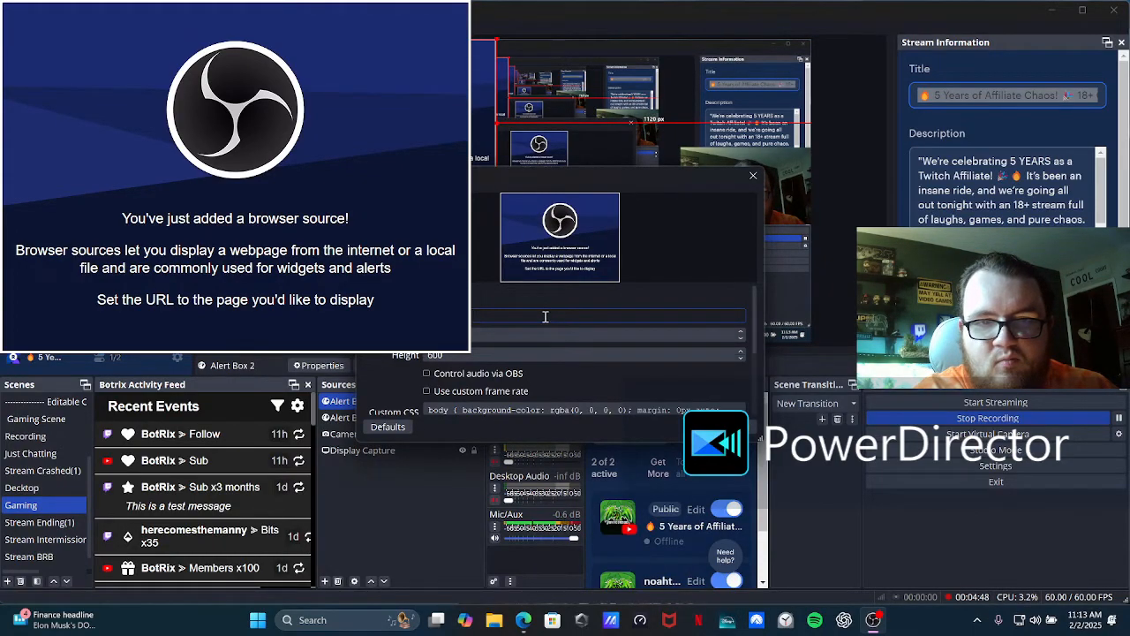
right_click(544, 320)
click(562, 392)
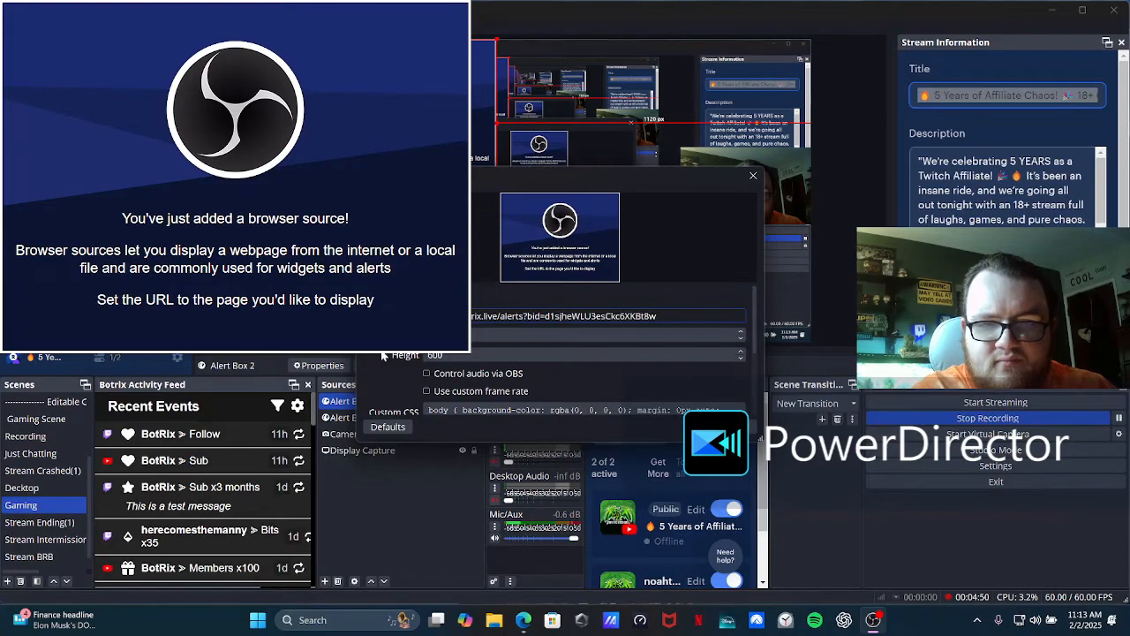
Enable Control audio via OBS and Refresh browser when scene becomes active for Alert Box 2, and accept its properties.
scroll(388, 364, down, 1)
scroll(402, 365, down, 2)
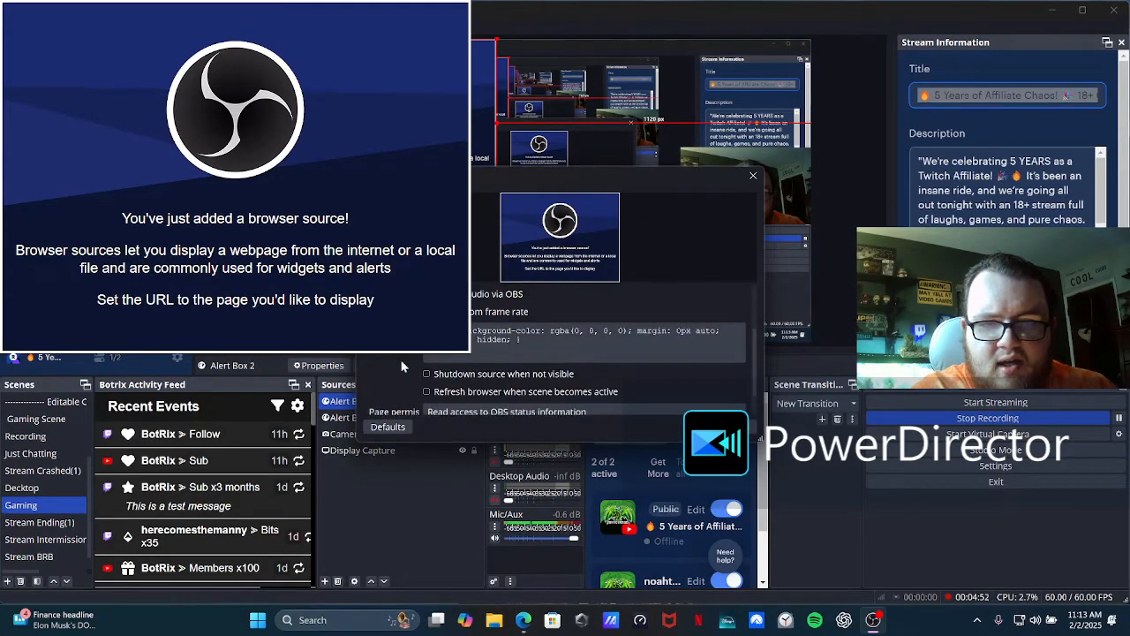
scroll(402, 365, down, 1)
click(427, 365)
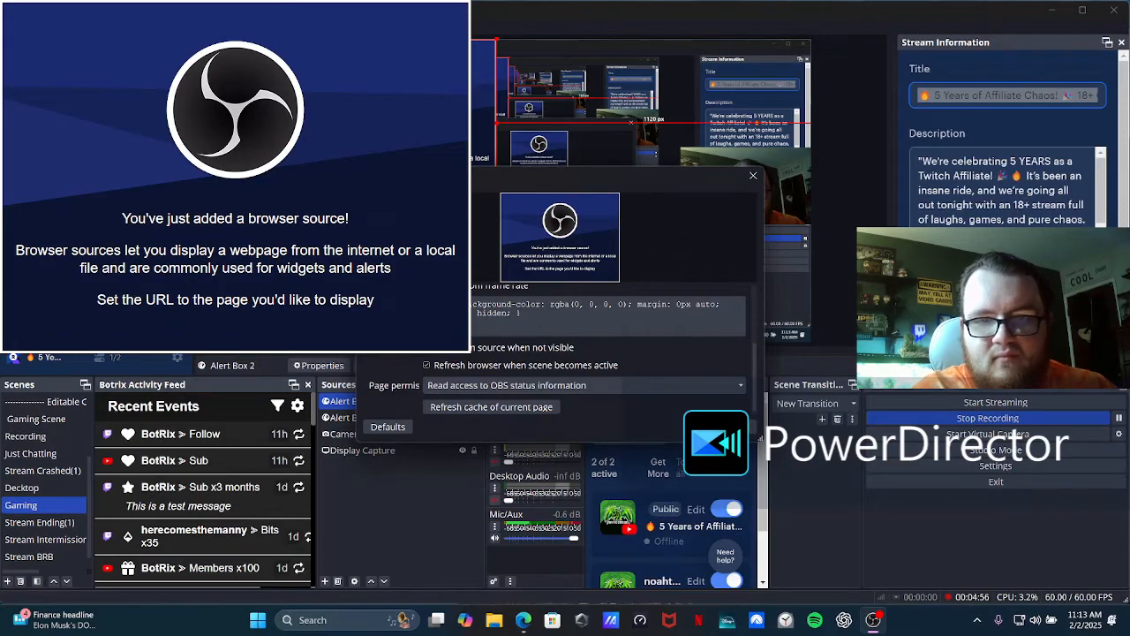
click(696, 426)
Shrink Alert Box 2 and place it over Alert Box 1, about 713 px from the canvas's left edge and 208 px from its top.
drag(425, 107, 543, 146)
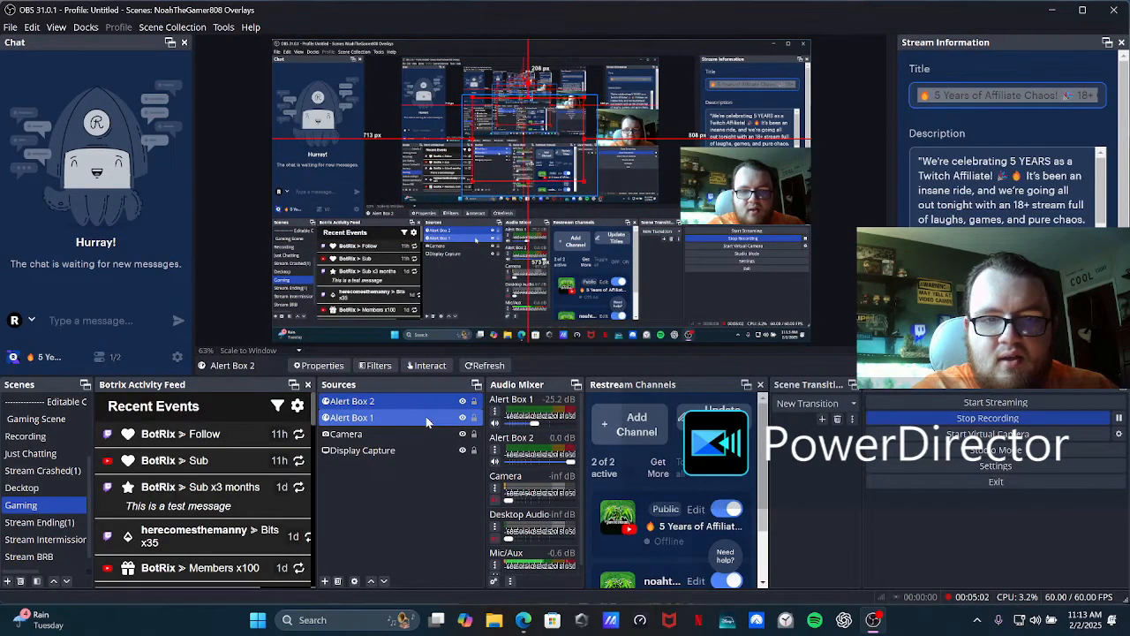
Set Alert Box 2's audio monitoring to Monitor and Output and lower its volume to about -26.4 dB.
click(496, 459)
click(542, 616)
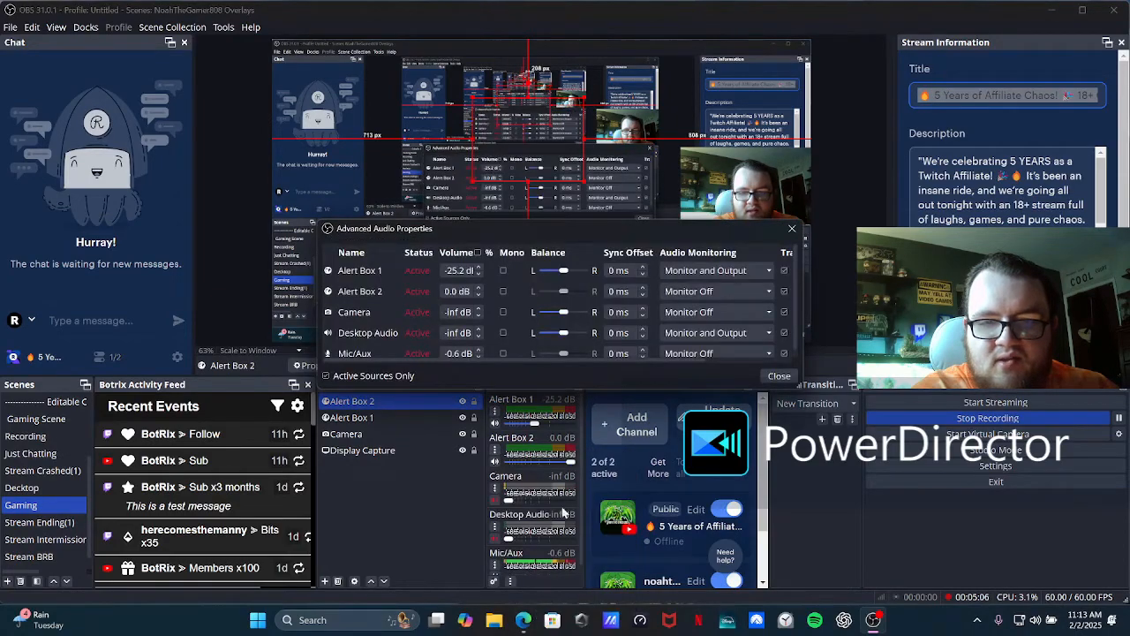
click(687, 298)
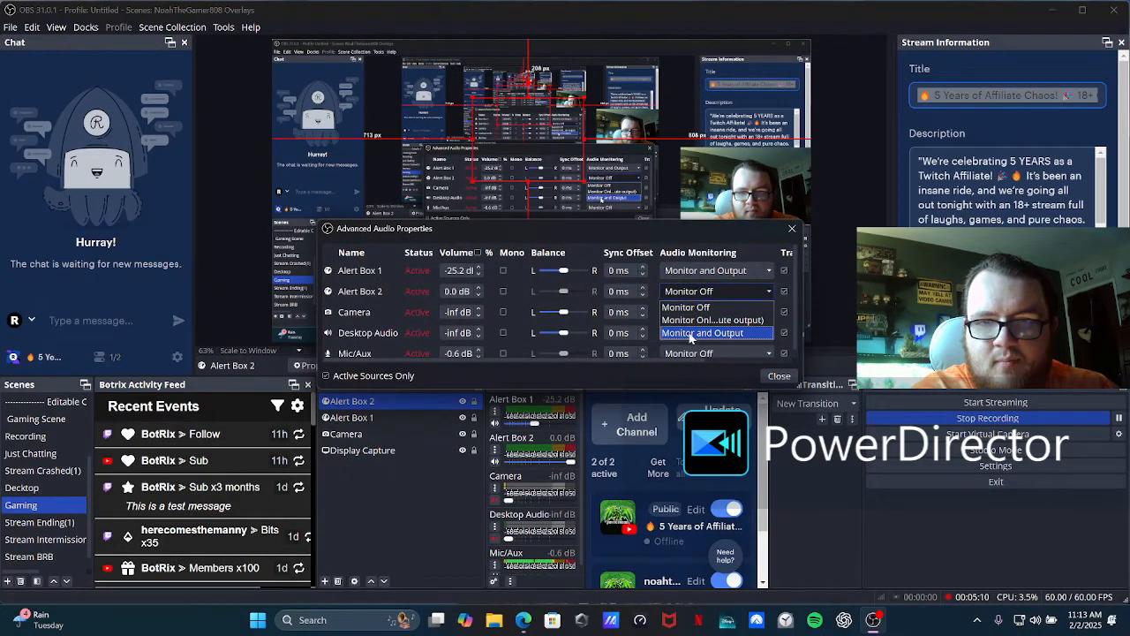
click(692, 334)
click(778, 377)
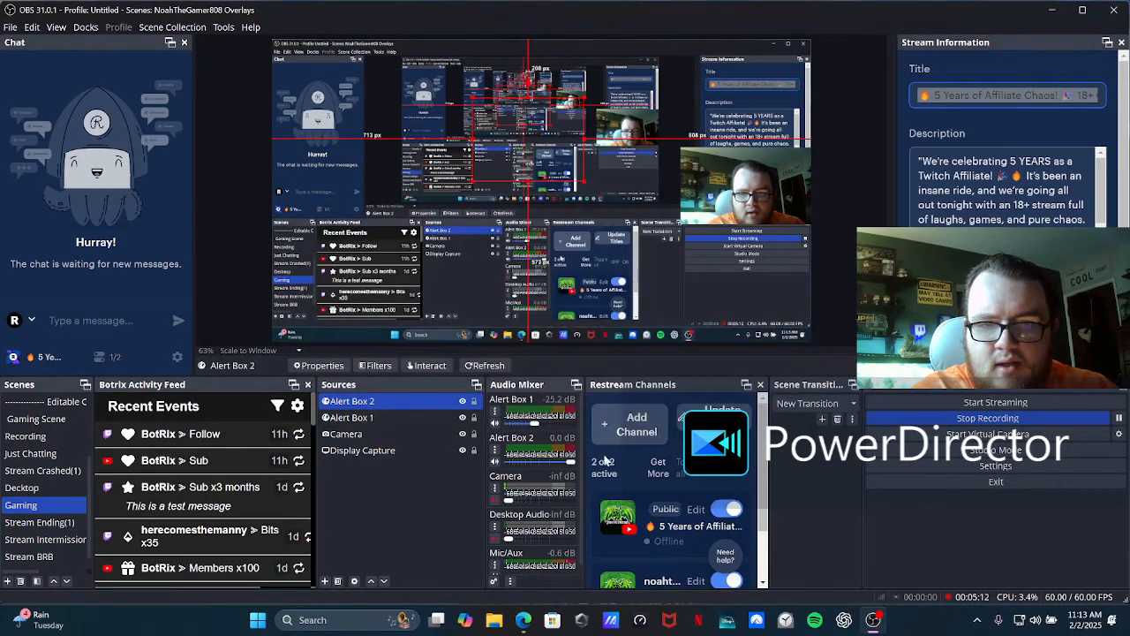
drag(572, 461, 535, 465)
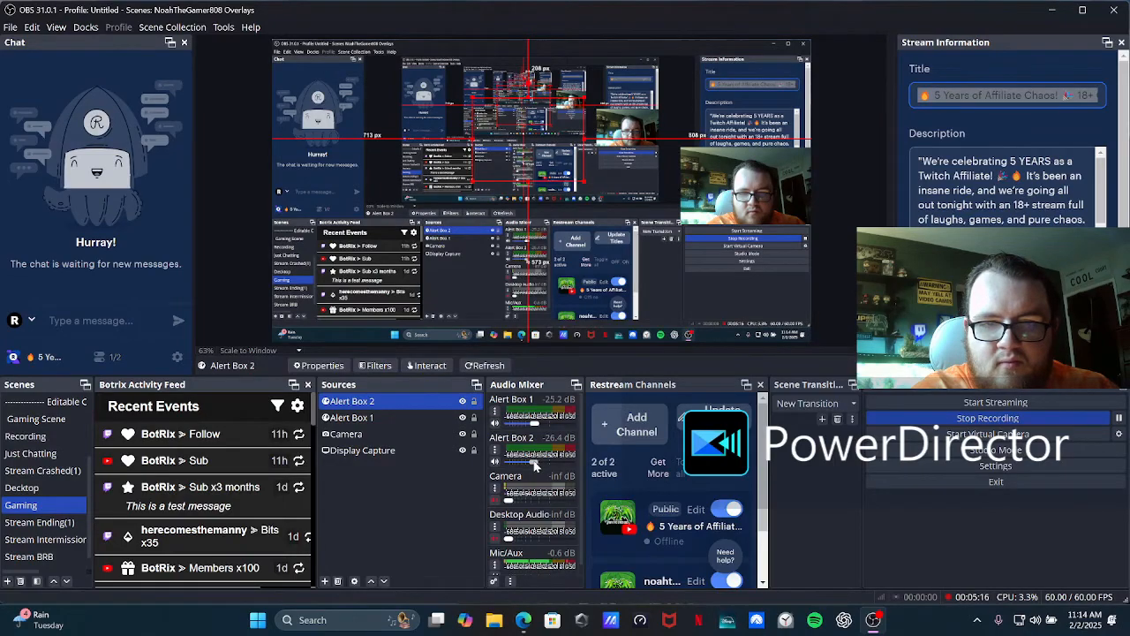
Trigger a Followers test alert from the BotRix page in Edge and check it in the OBS preview.
click(524, 620)
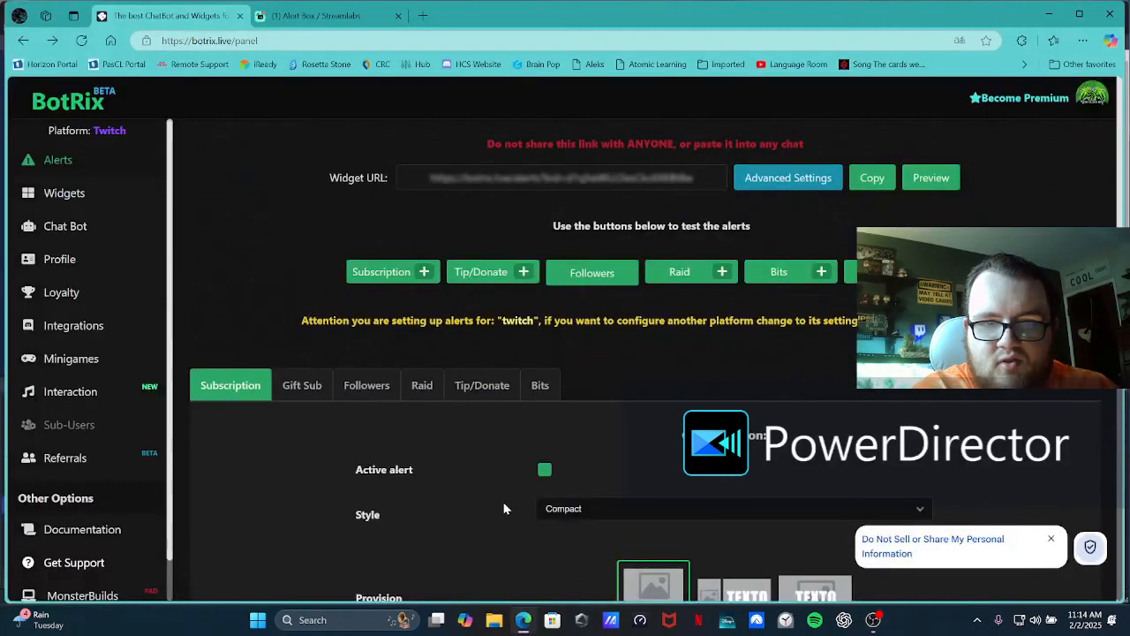
click(566, 279)
key(alt+Tab)
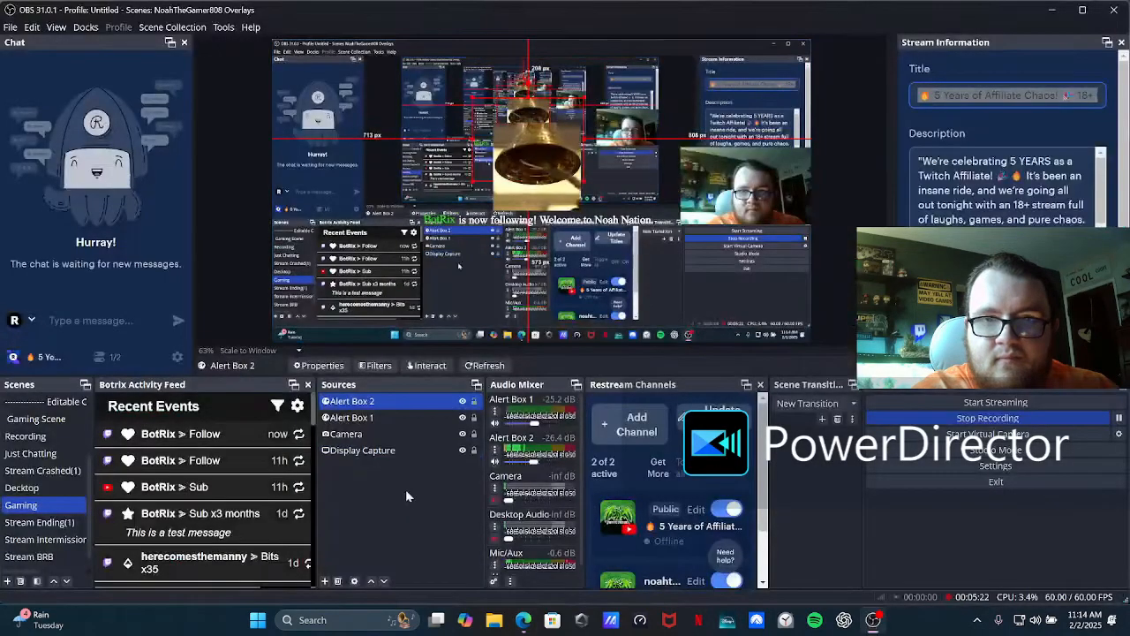